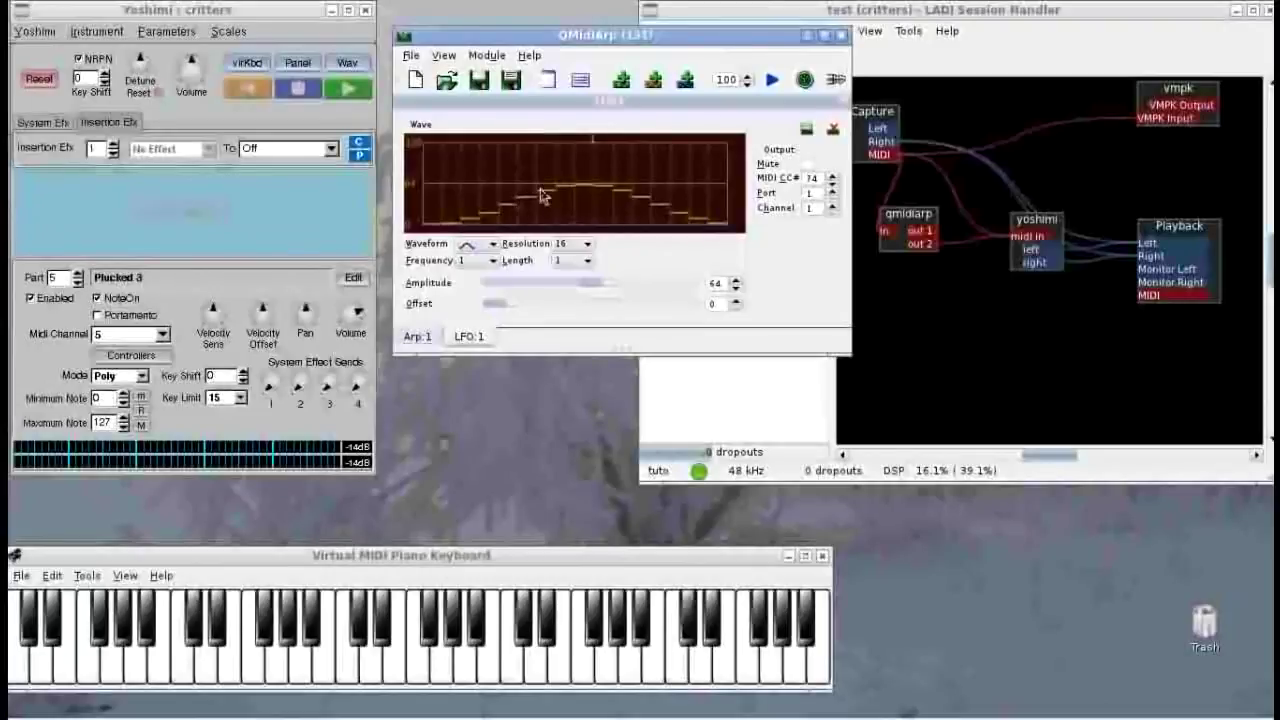
# Raise the LFO wave's offset to 28 and set its output to port 2, channel 5
pyautogui.scroll(5, 650, 205)
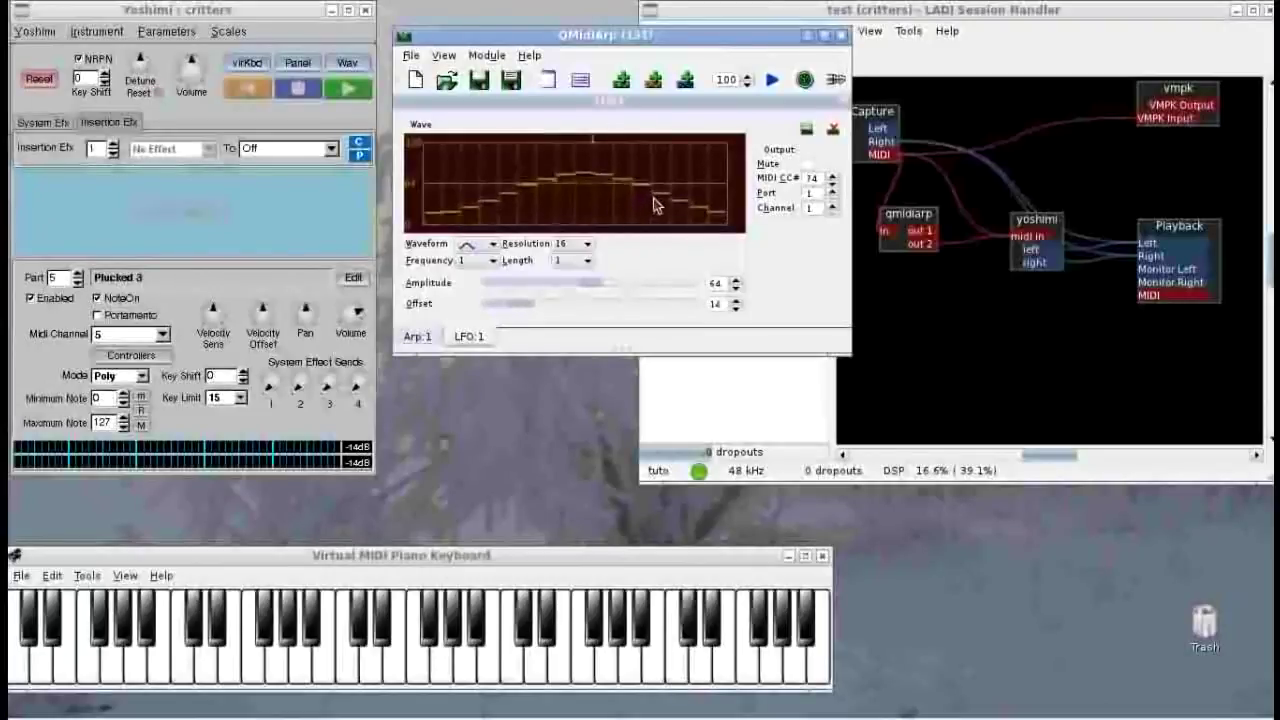
pyautogui.scroll(5, 655, 205)
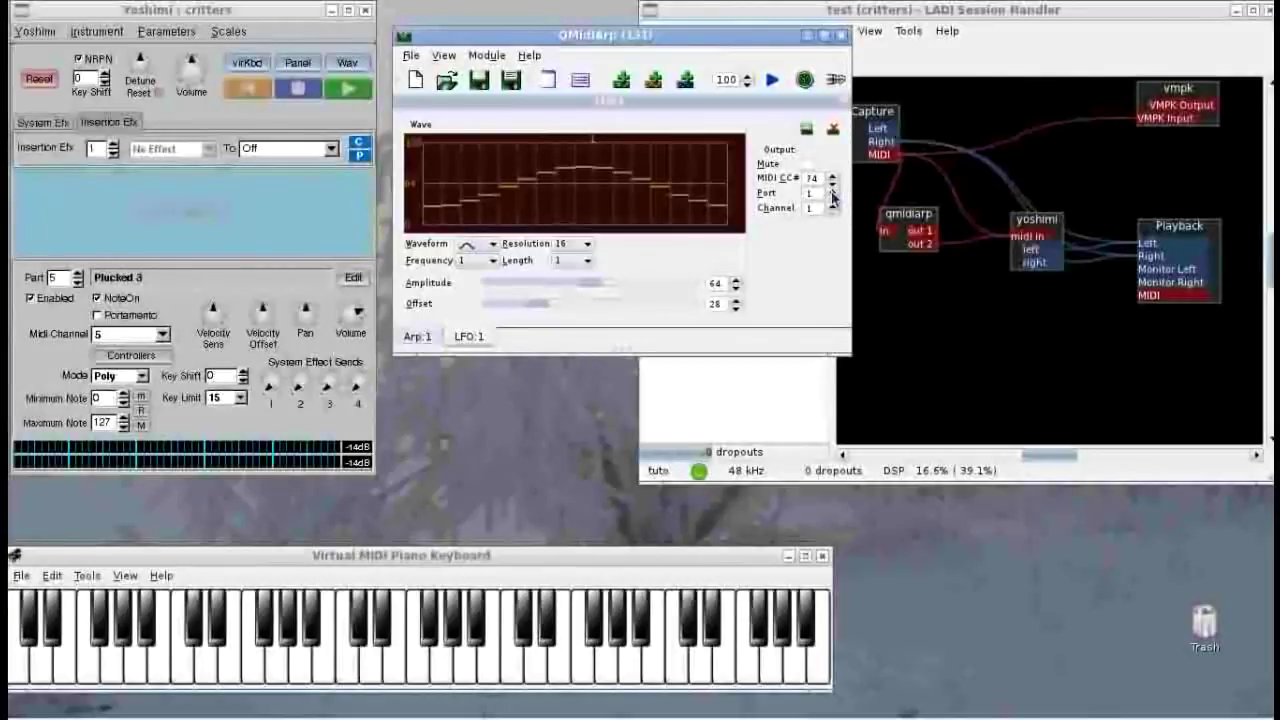
pyautogui.scroll(1, 831, 193)
pyautogui.scroll(4, 831, 207)
# Set the Chord+Bass 16 arpeggio's trigger mode to No trigger and start playback with the internal clock
pyautogui.click(417, 336)
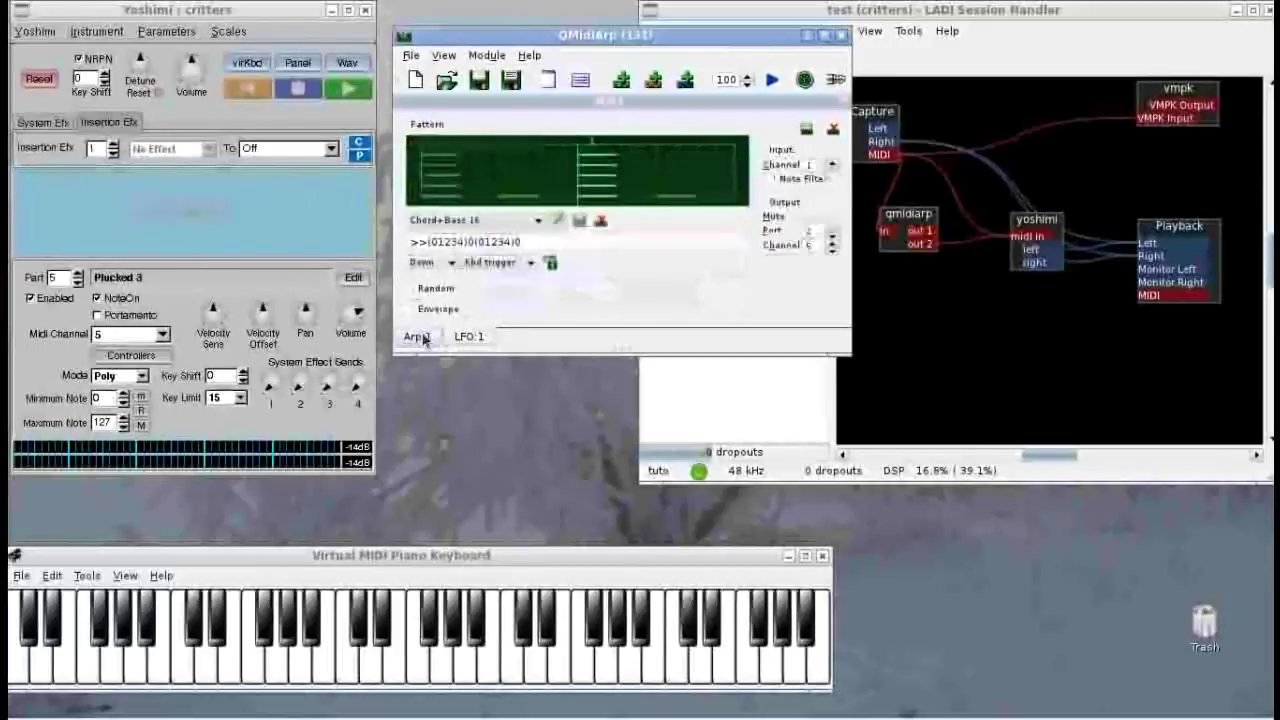
pyautogui.click(499, 266)
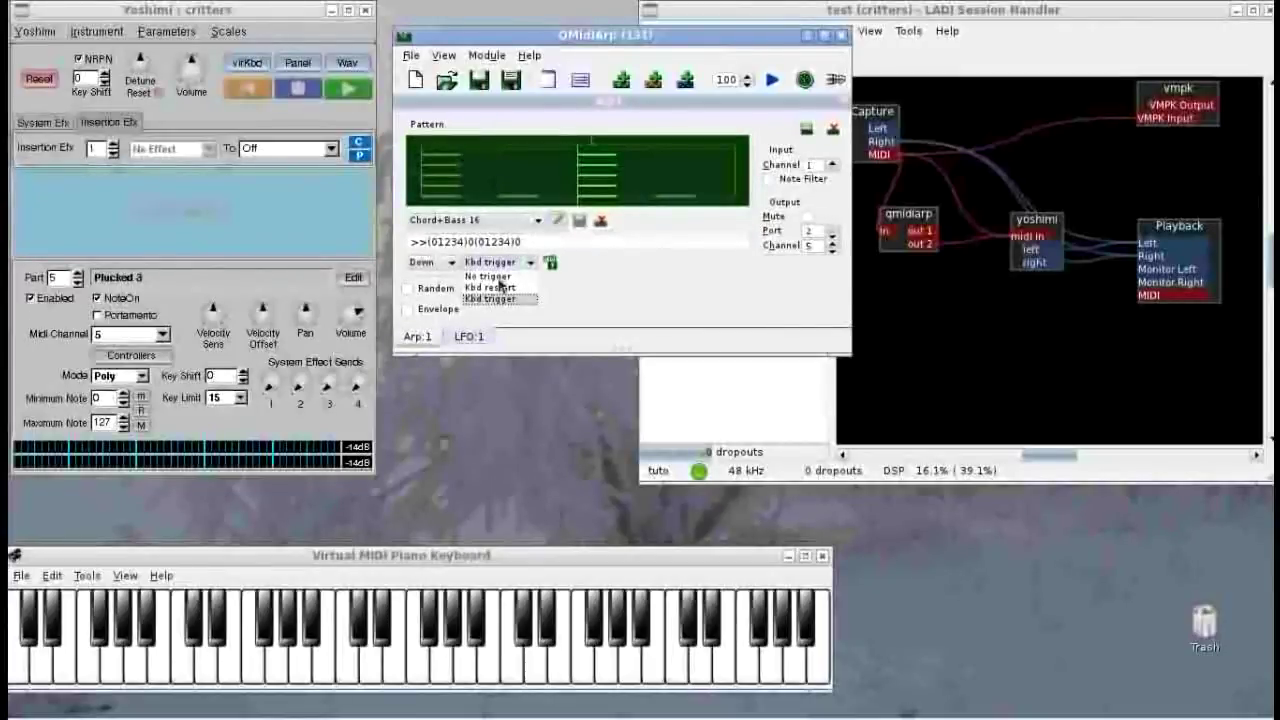
pyautogui.click(490, 276)
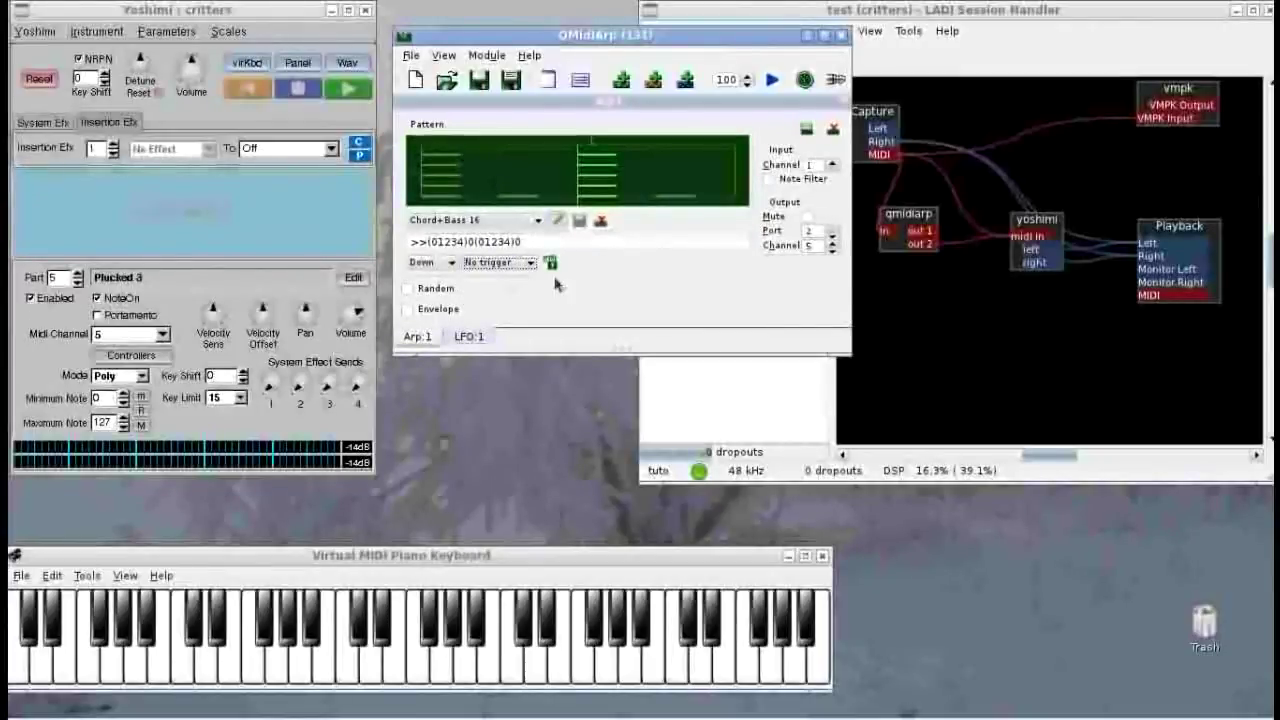
pyautogui.click(469, 336)
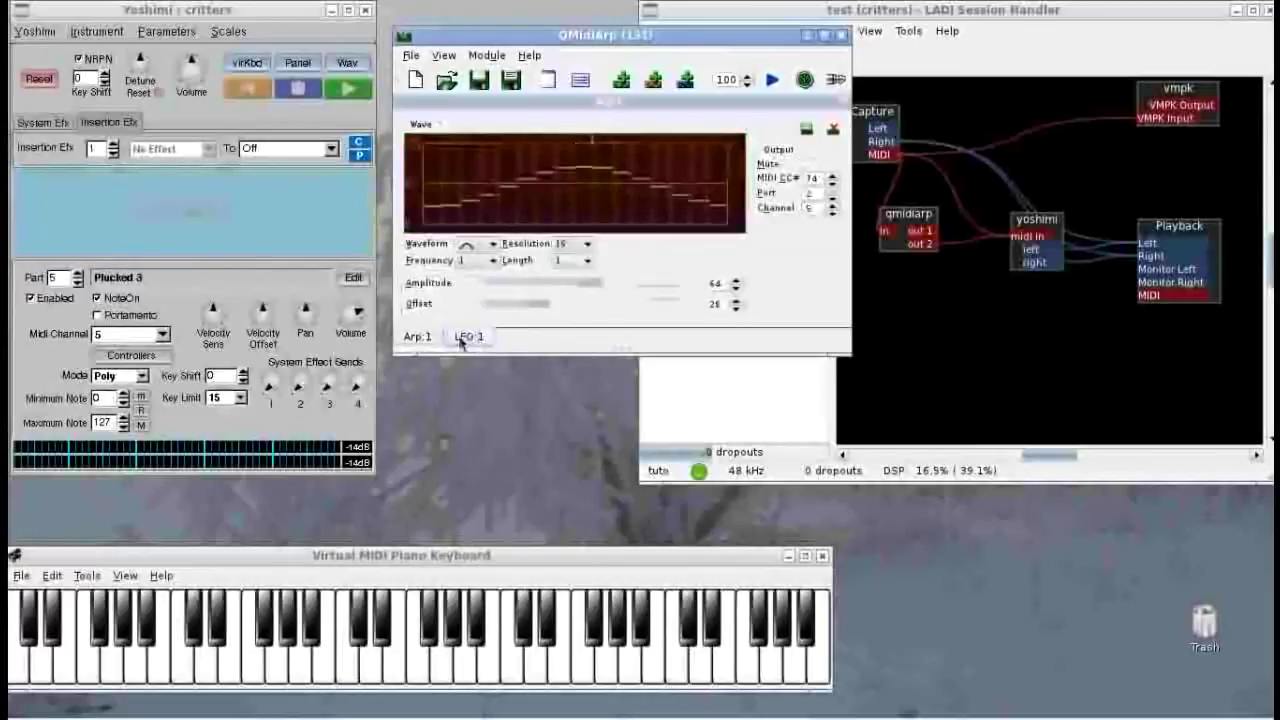
pyautogui.click(414, 340)
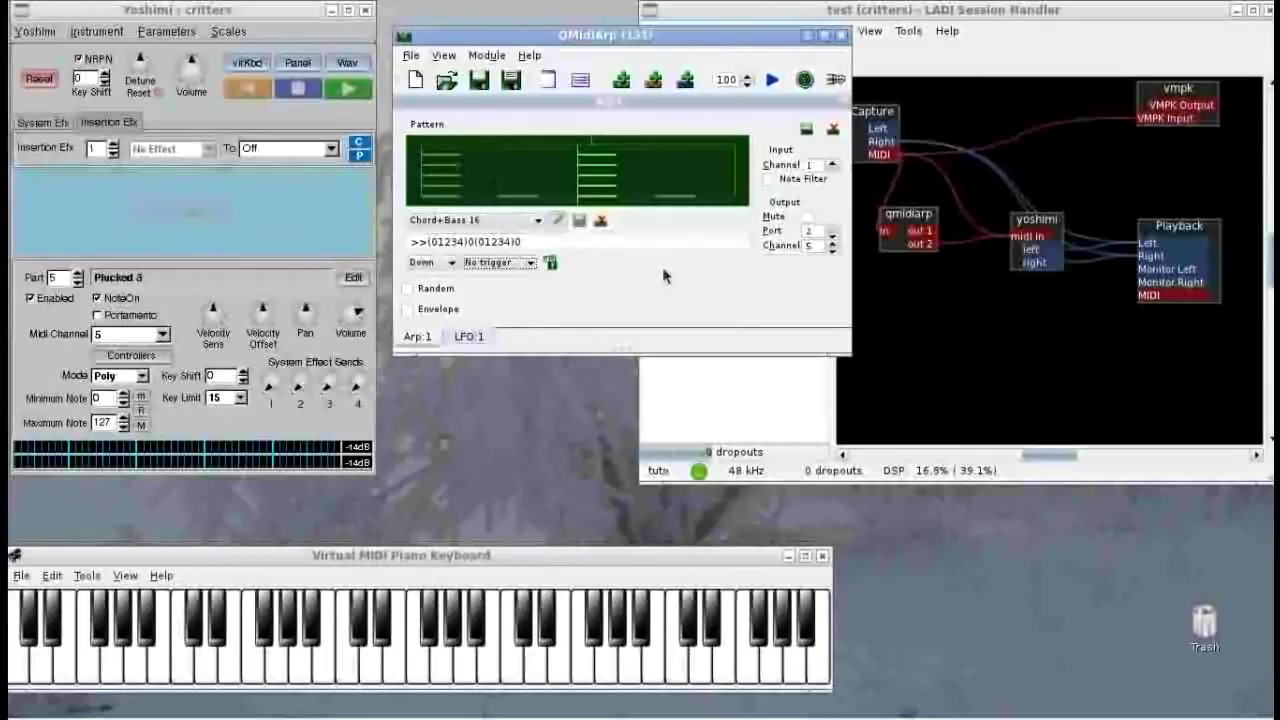
pyautogui.click(771, 82)
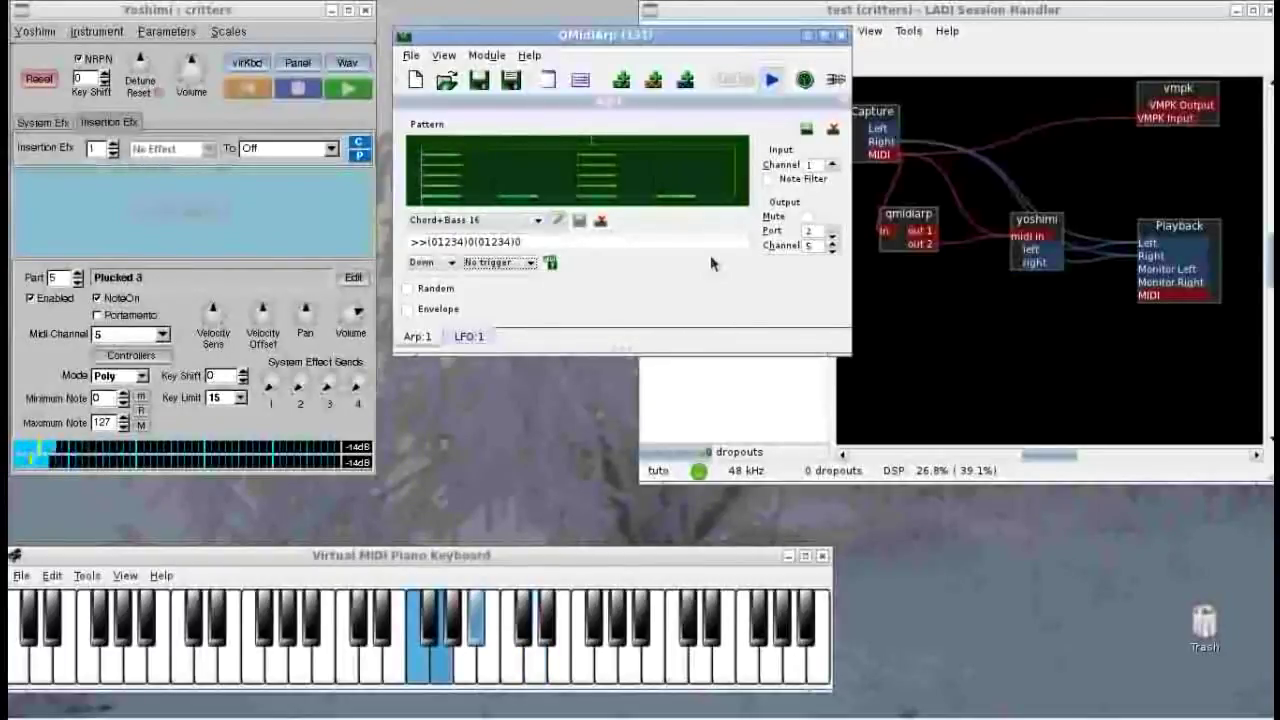
# Set the LFO's resolution to 4, its offset to 22 and its length to 2
pyautogui.click(482, 338)
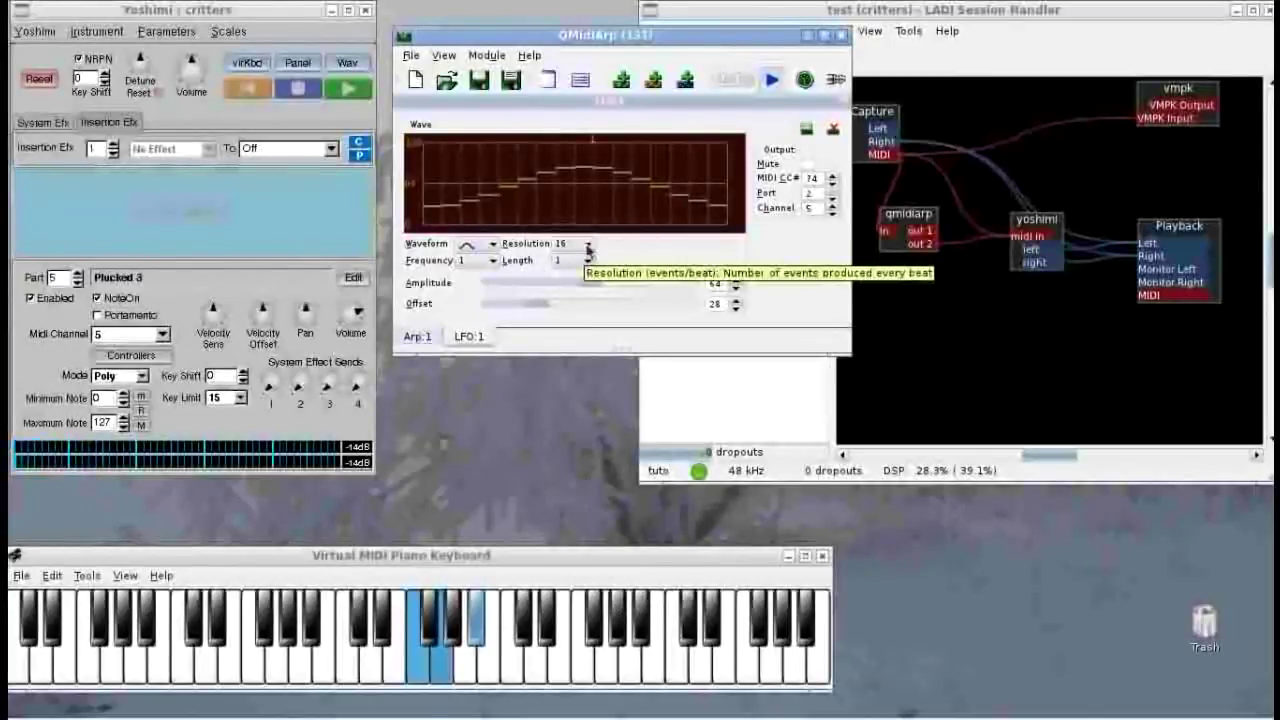
pyautogui.click(587, 247)
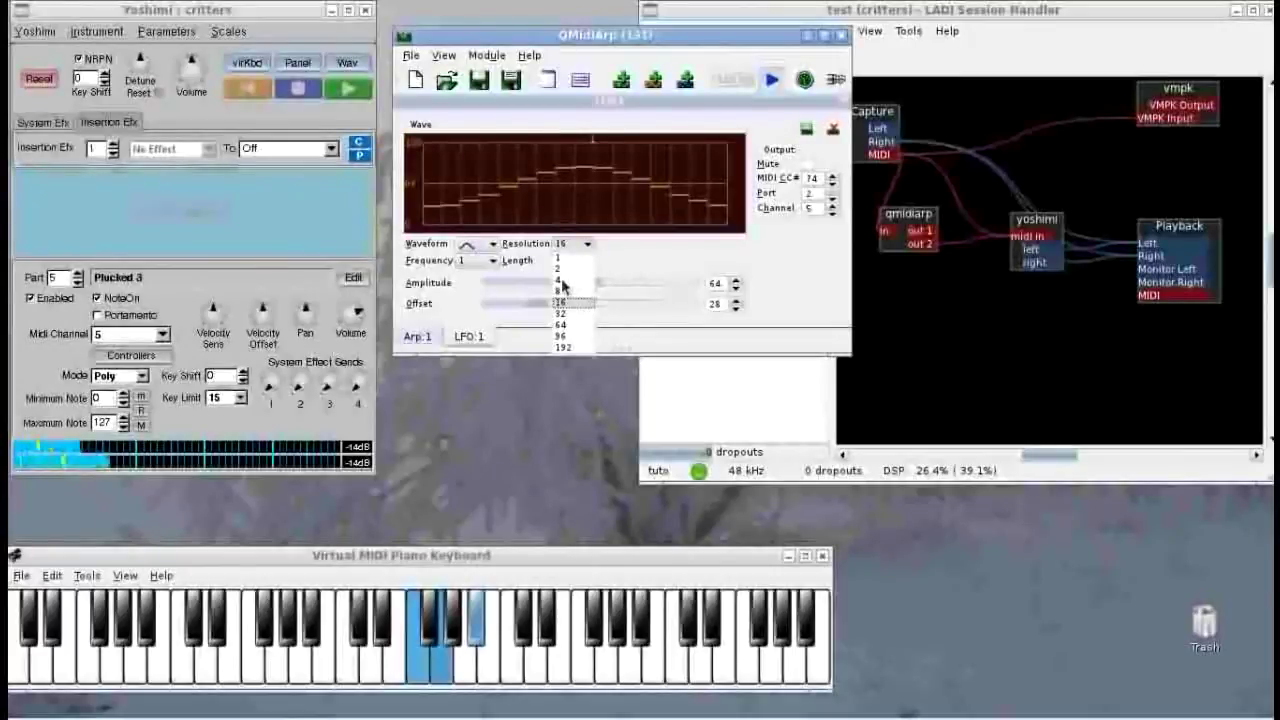
pyautogui.click(561, 280)
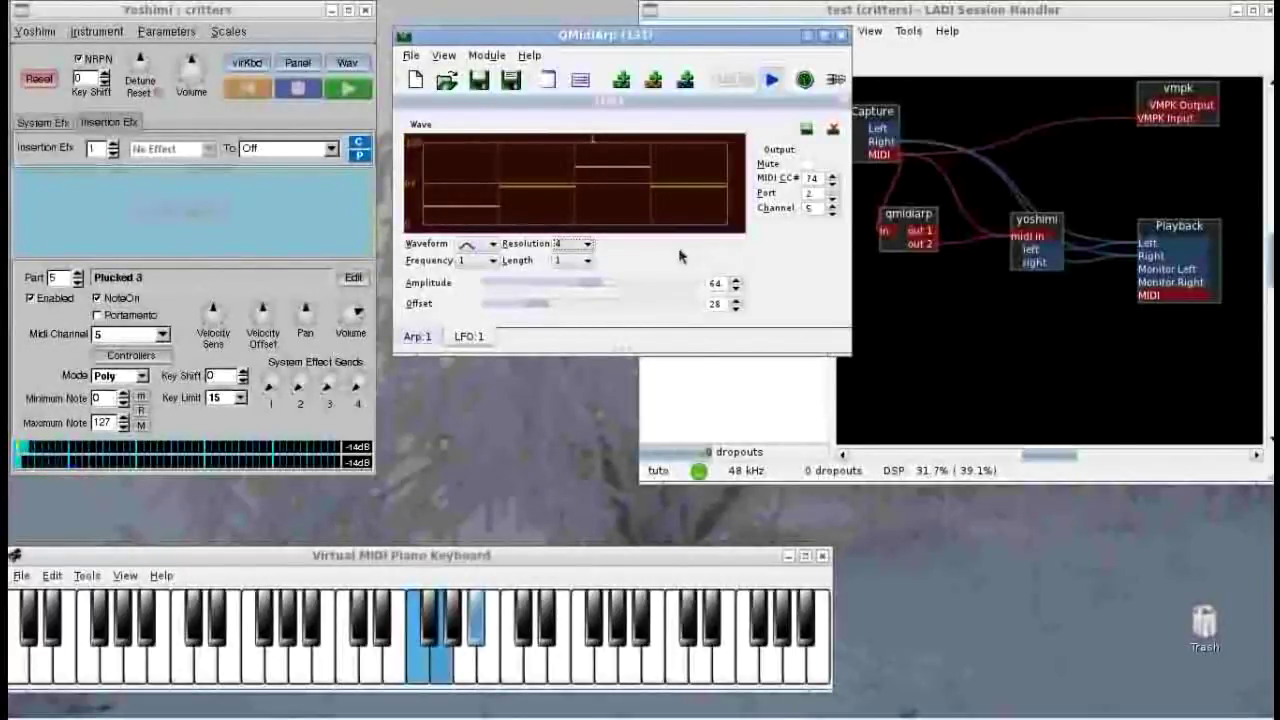
pyautogui.scroll(-6, 486, 207)
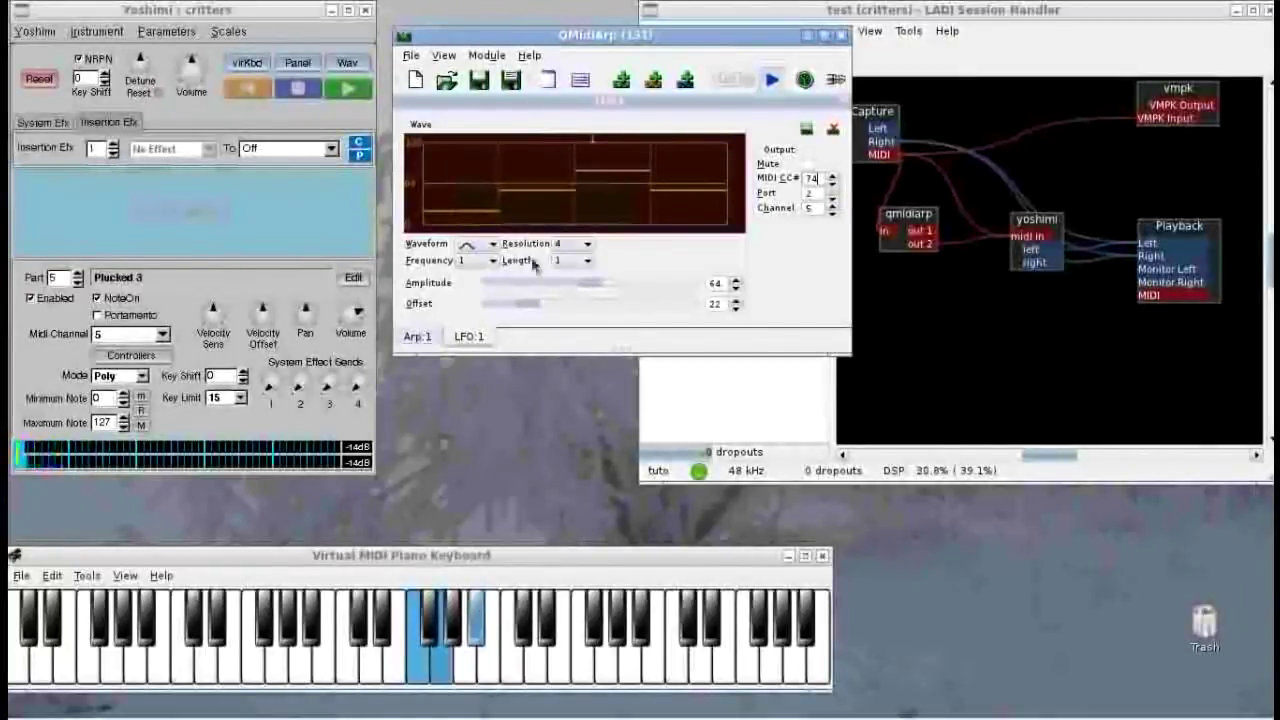
pyautogui.click(572, 260)
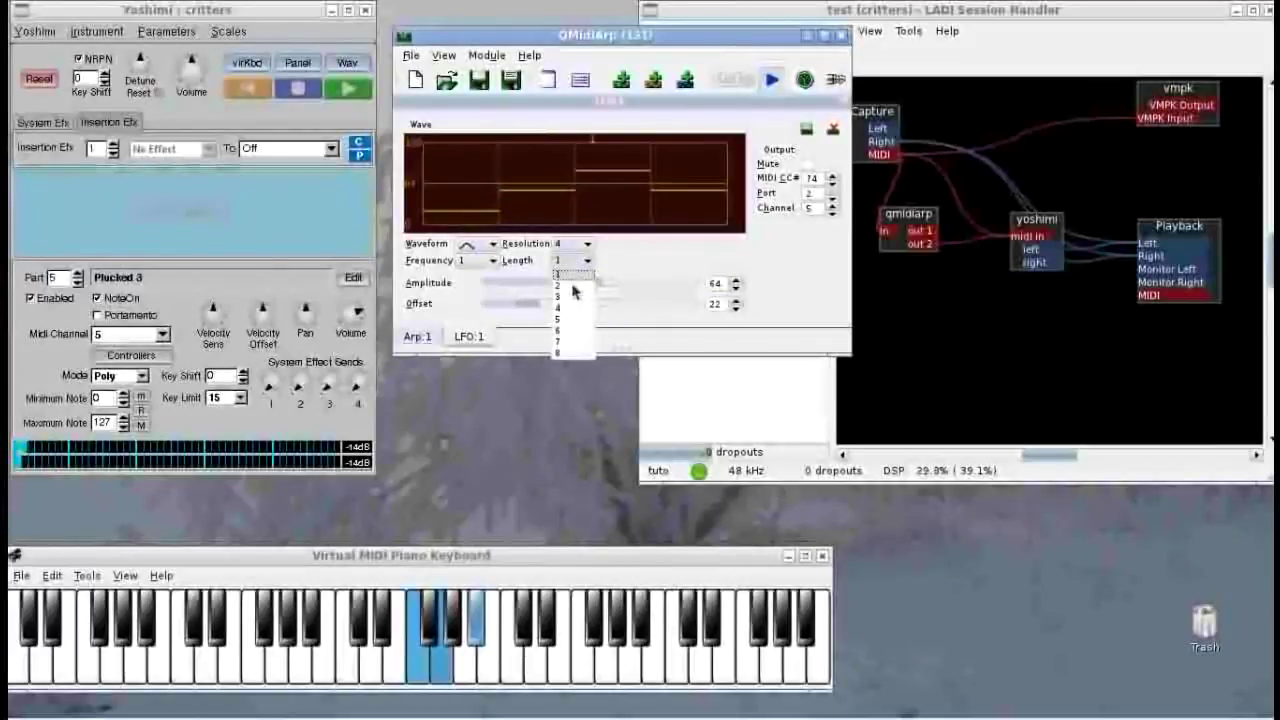
pyautogui.click(572, 286)
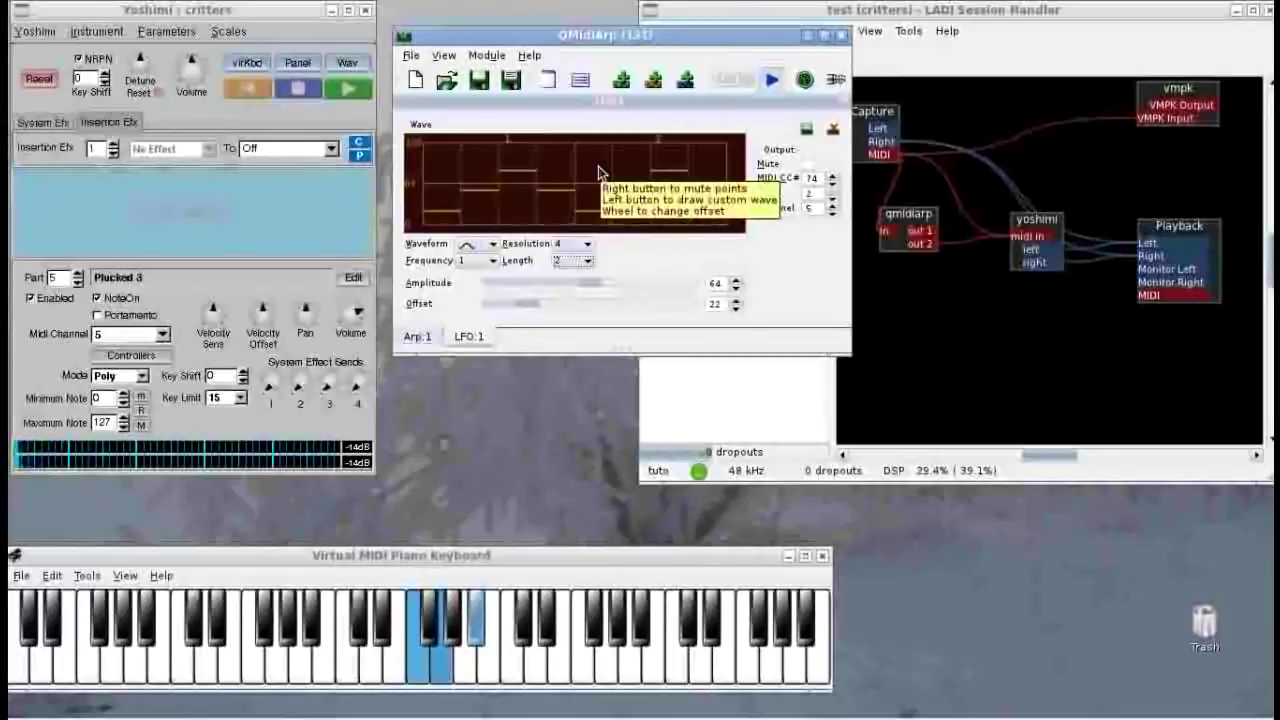
# Draw a custom LFO wave by changing individual step levels, shifting the offset to 52 and back to 22
pyautogui.moveTo(598, 218); pyautogui.dragTo(603, 166)
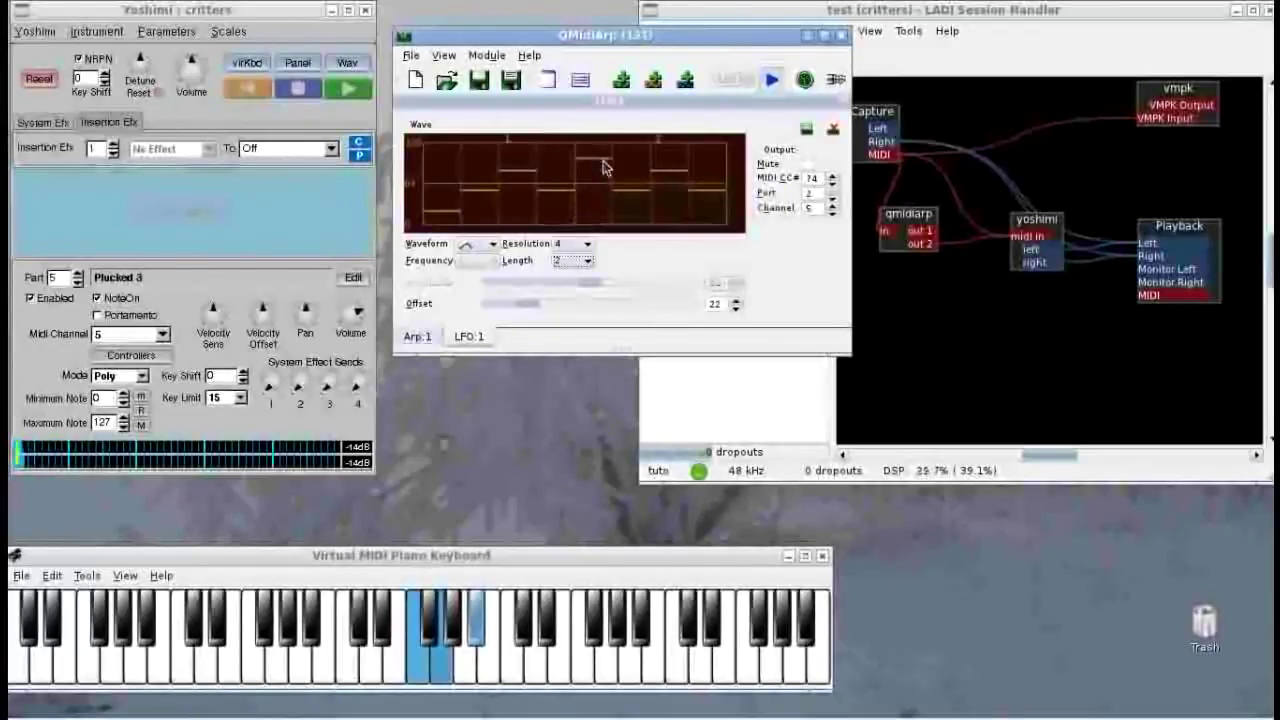
pyautogui.click(447, 165)
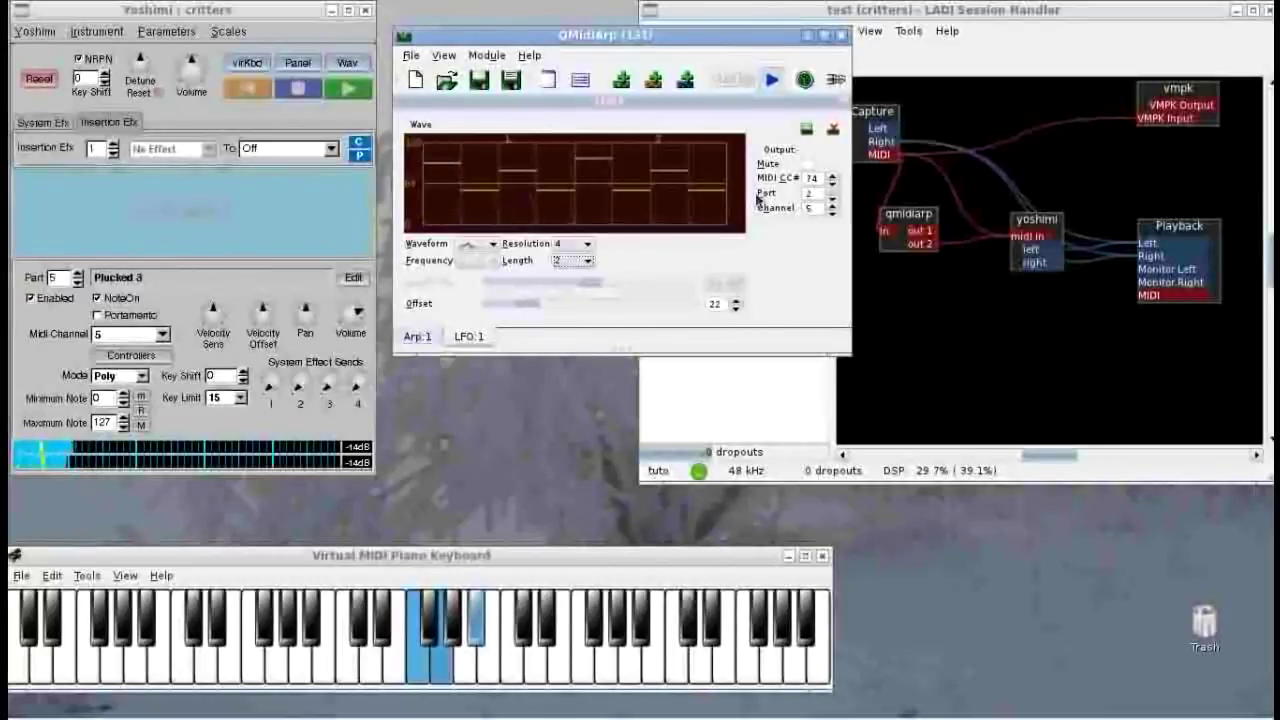
pyautogui.click(700, 214)
pyautogui.scroll(5, 715, 214)
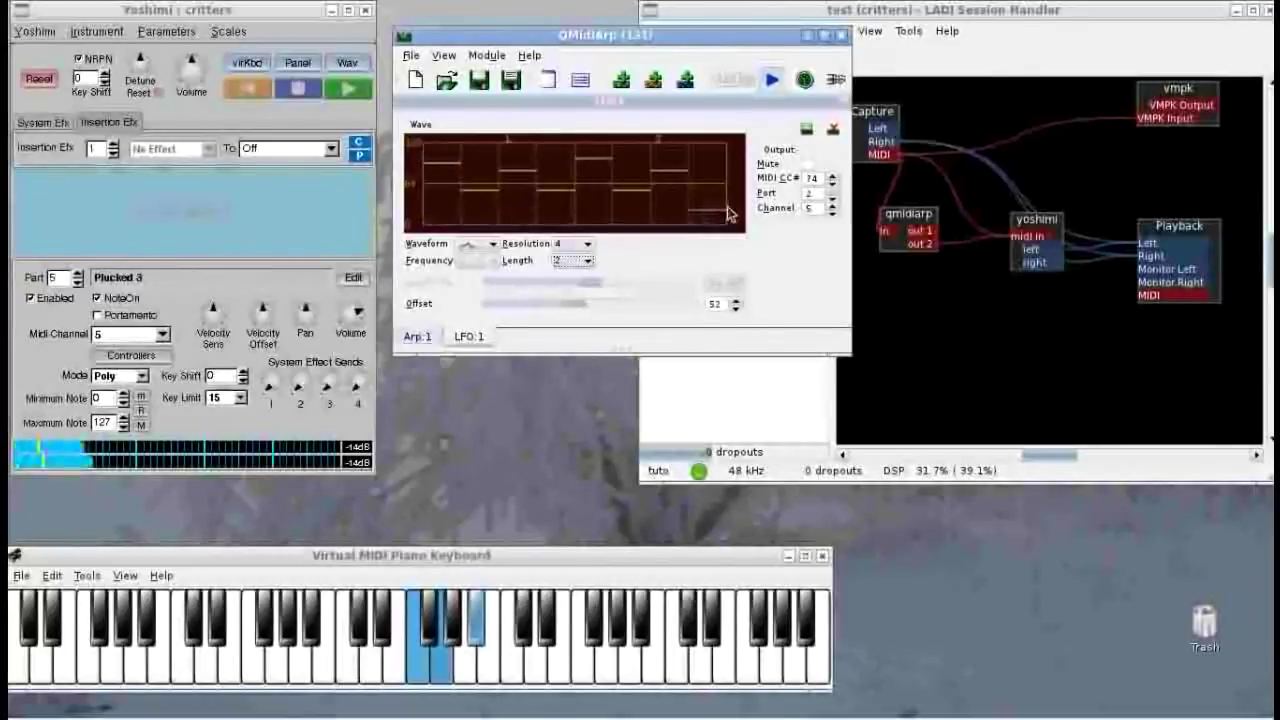
pyautogui.click(520, 211)
pyautogui.scroll(-5, 520, 211)
pyautogui.moveTo(575, 205)
pyautogui.mouseDown()
pyautogui.moveTo(698, 205)
pyautogui.moveTo(710, 157)
pyautogui.moveTo(643, 196)
pyautogui.moveTo(630, 183)
pyautogui.moveTo(563, 183)
pyautogui.moveTo(598, 193)
pyautogui.mouseUp()
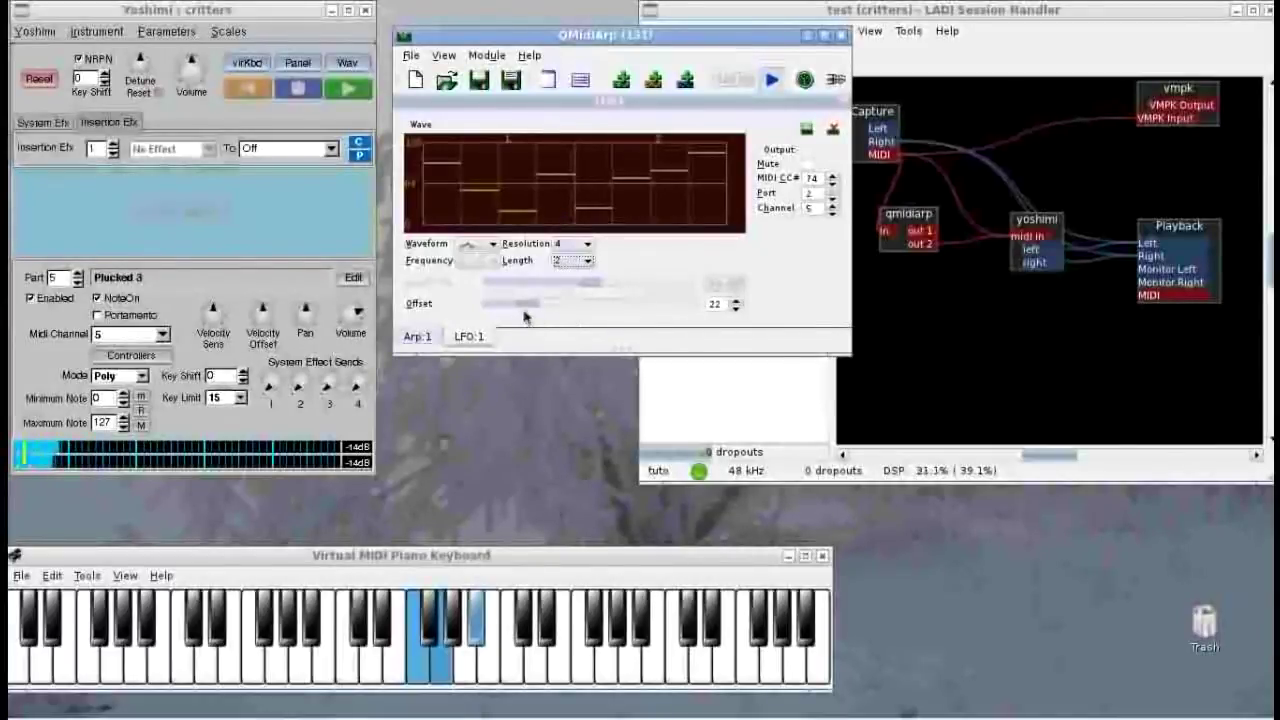
# Redraw the first half of the custom LFO wave at lower levels and set the offset to 14
pyautogui.moveTo(531, 311); pyautogui.dragTo(452, 314)
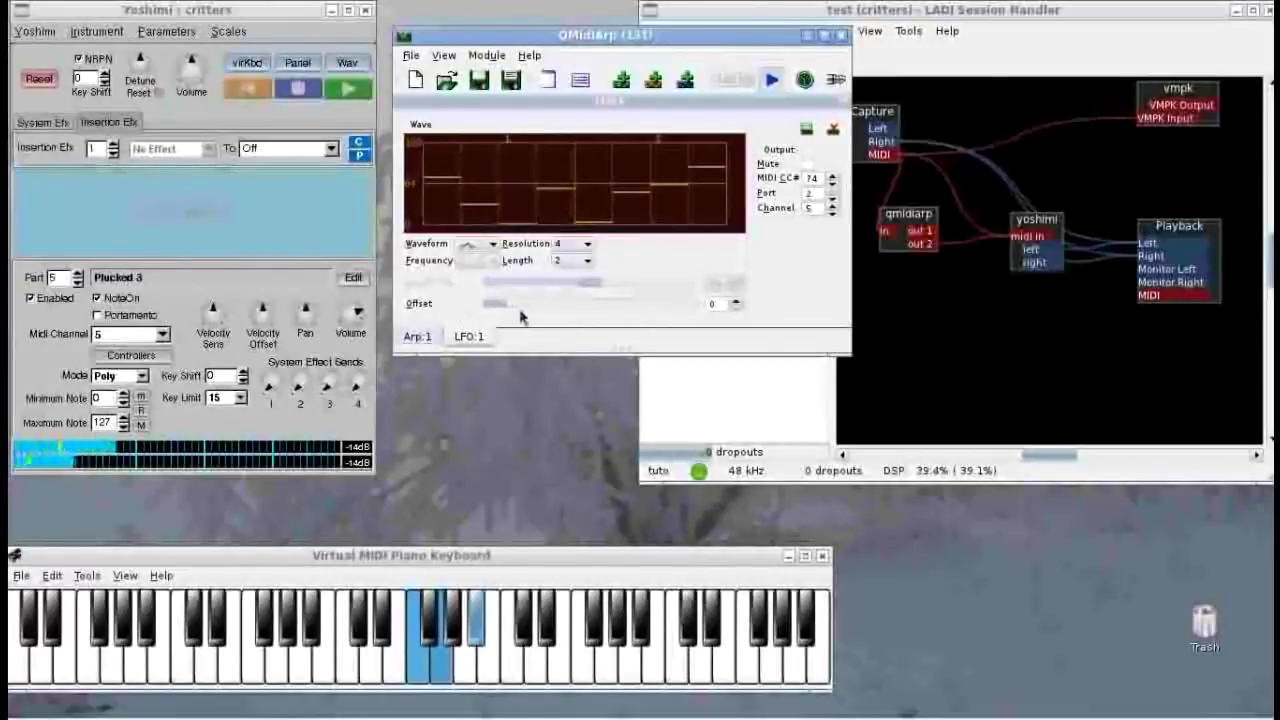
pyautogui.moveTo(460, 209)
pyautogui.mouseDown()
pyautogui.moveTo(718, 200)
pyautogui.moveTo(664, 183)
pyautogui.moveTo(663, 206)
pyautogui.moveTo(591, 194)
pyautogui.moveTo(606, 206)
pyautogui.moveTo(588, 222)
pyautogui.mouseUp()
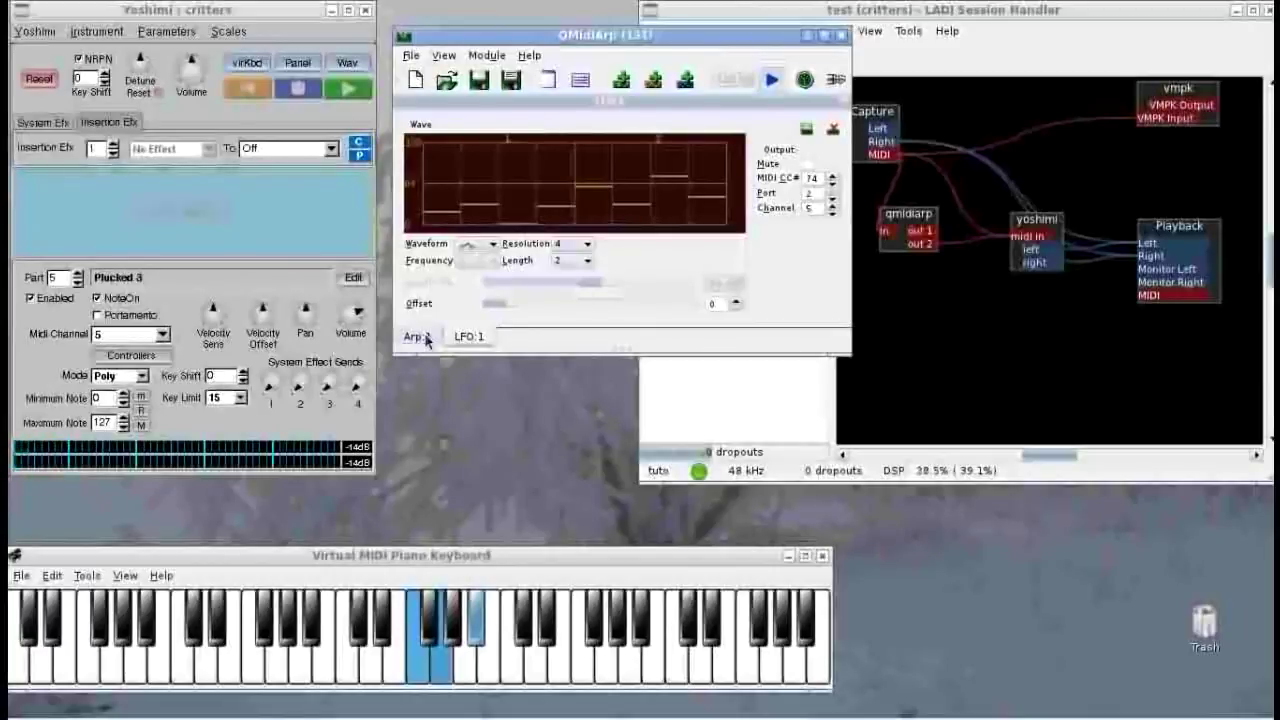
pyautogui.scroll(5, 560, 215)
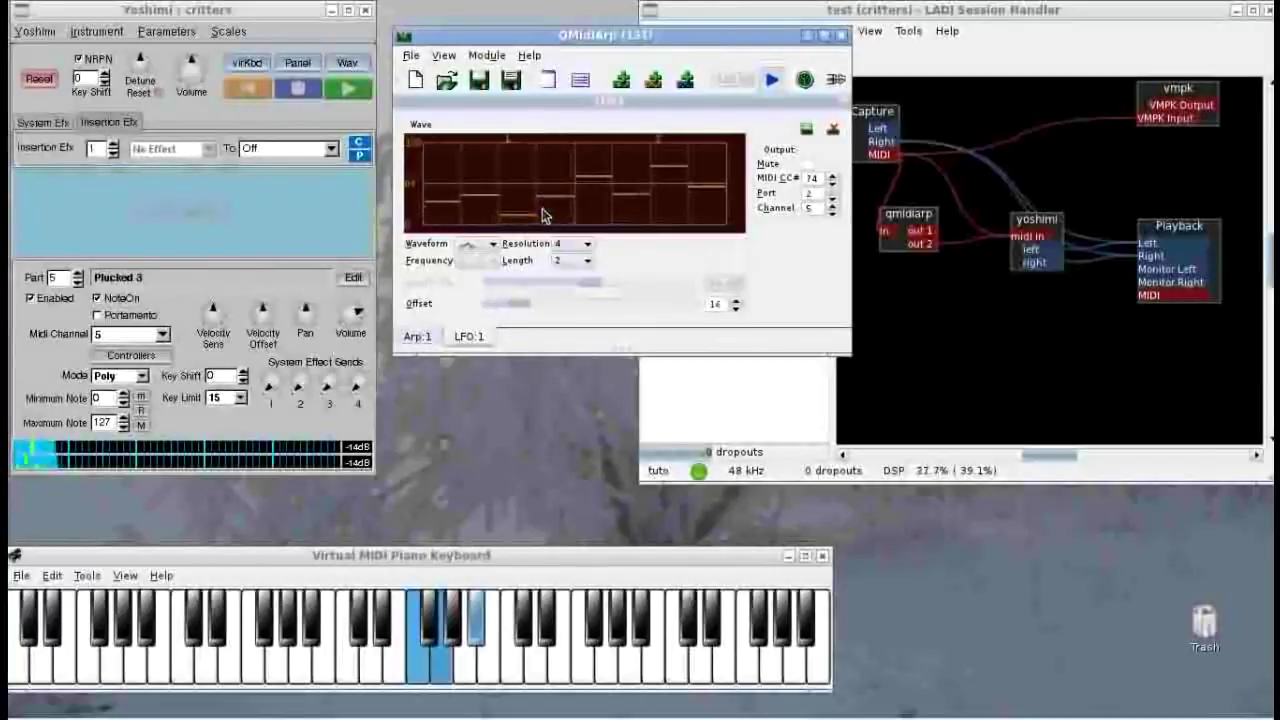
# Change the arpeggio's pattern preset to Chord Oct 16 A
pyautogui.click(417, 336)
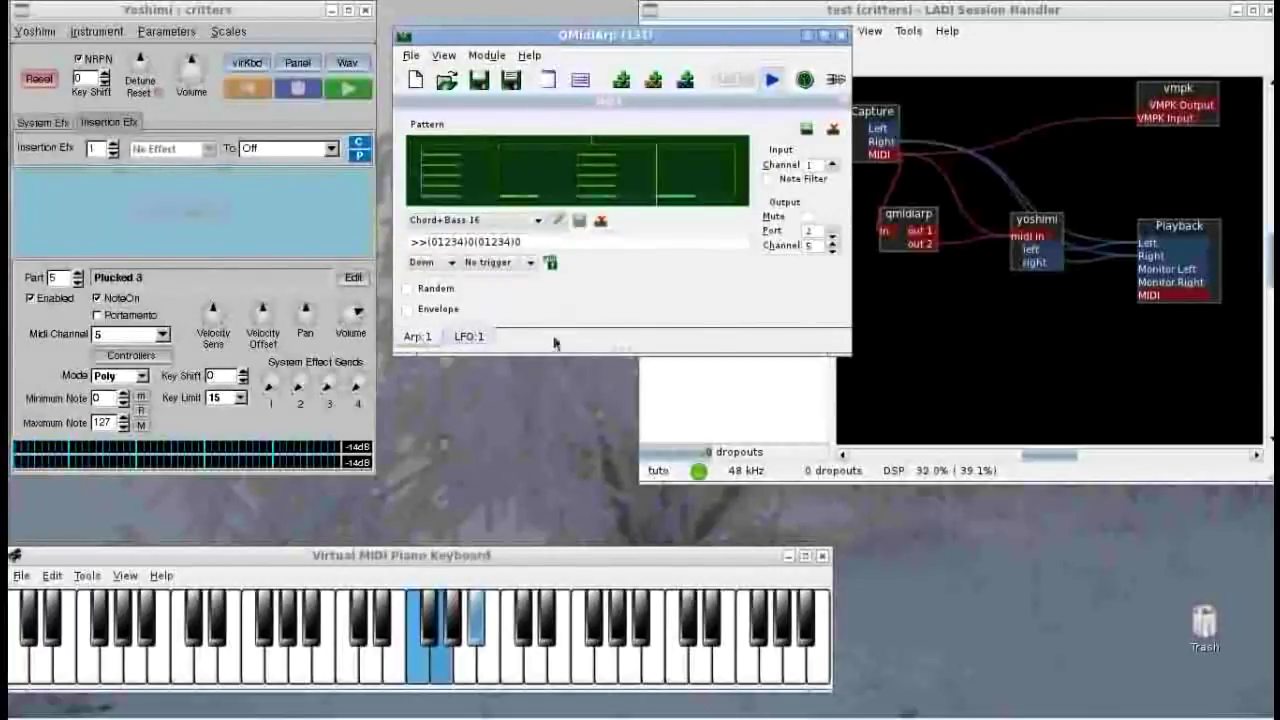
pyautogui.click(505, 220)
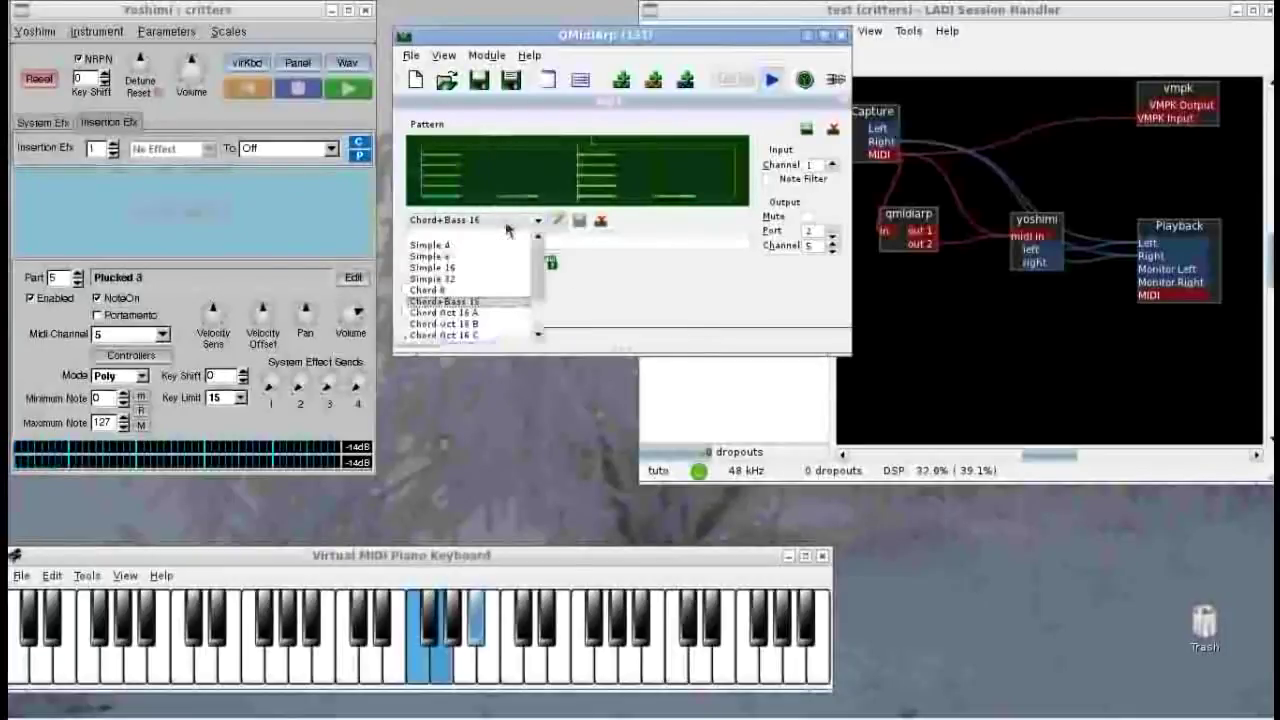
pyautogui.click(474, 316)
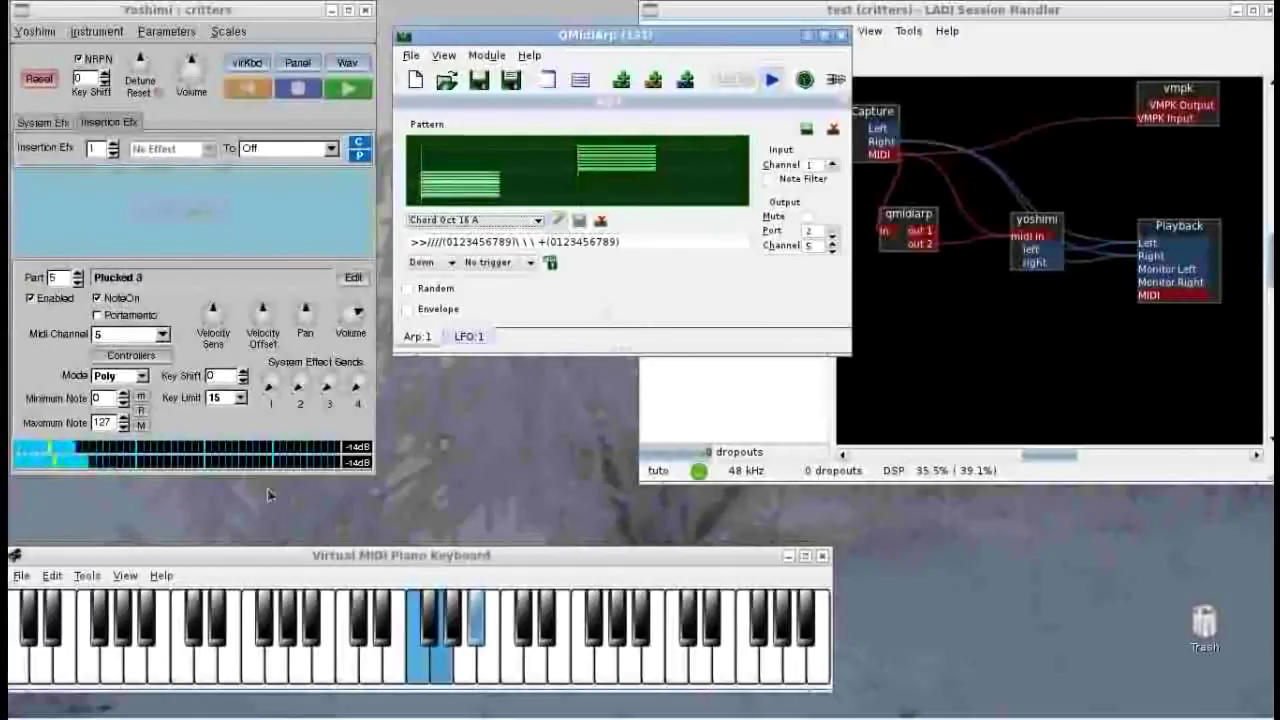
# Switch to Yoshimi and raise system effect sends 1 and 2 for part 5
pyautogui.click(269, 388)
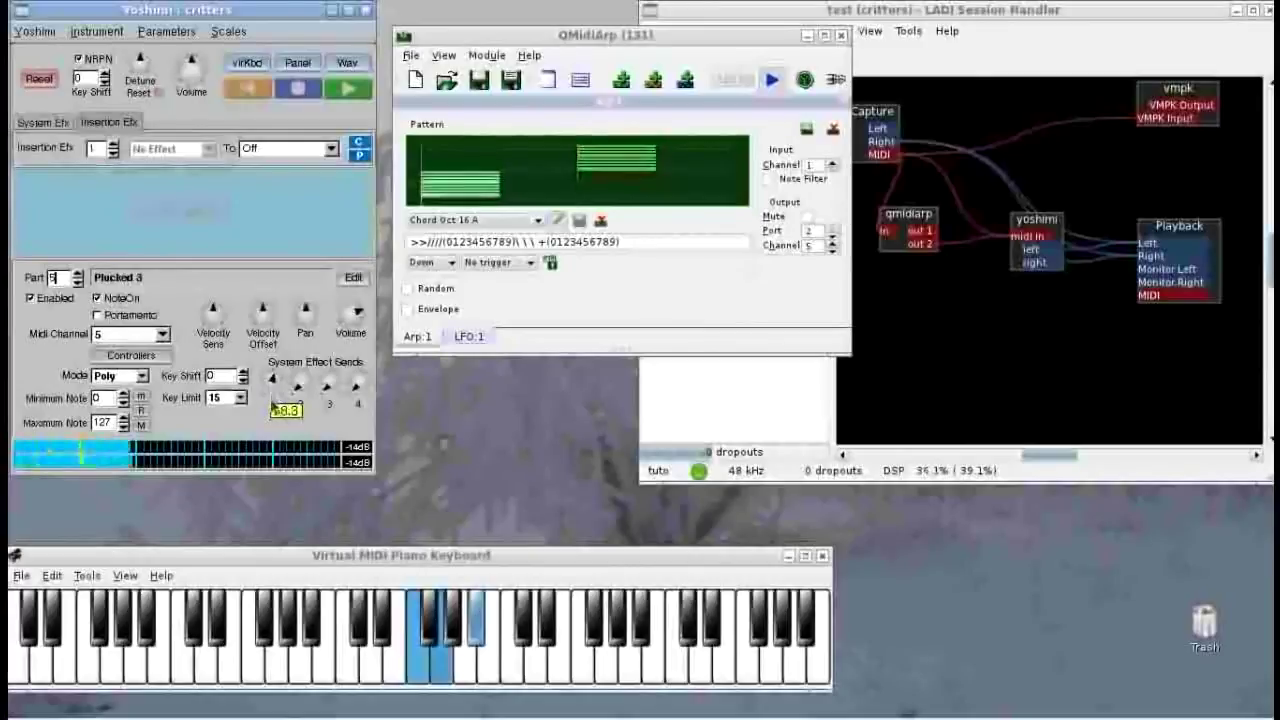
pyautogui.moveTo(297, 385); pyautogui.dragTo(304, 352)
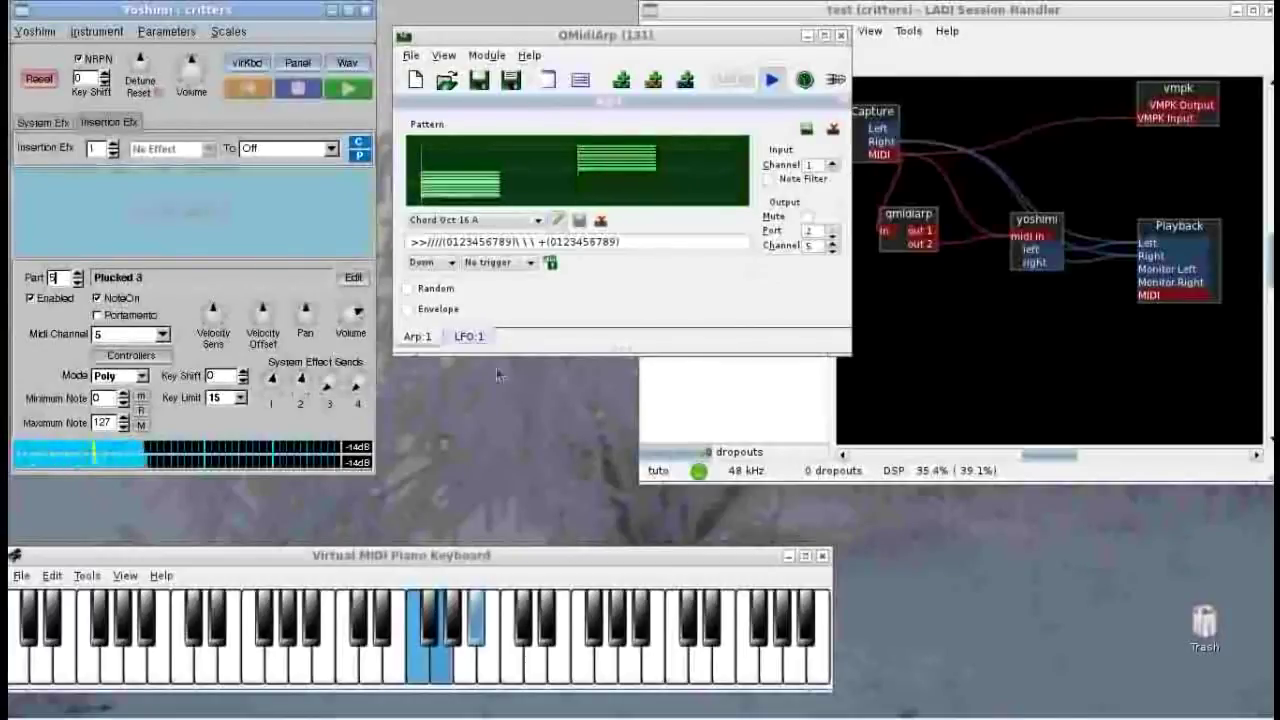
# Stop QMidiArp's playback, set the tempo to 120 and restart playback
pyautogui.click(776, 84)
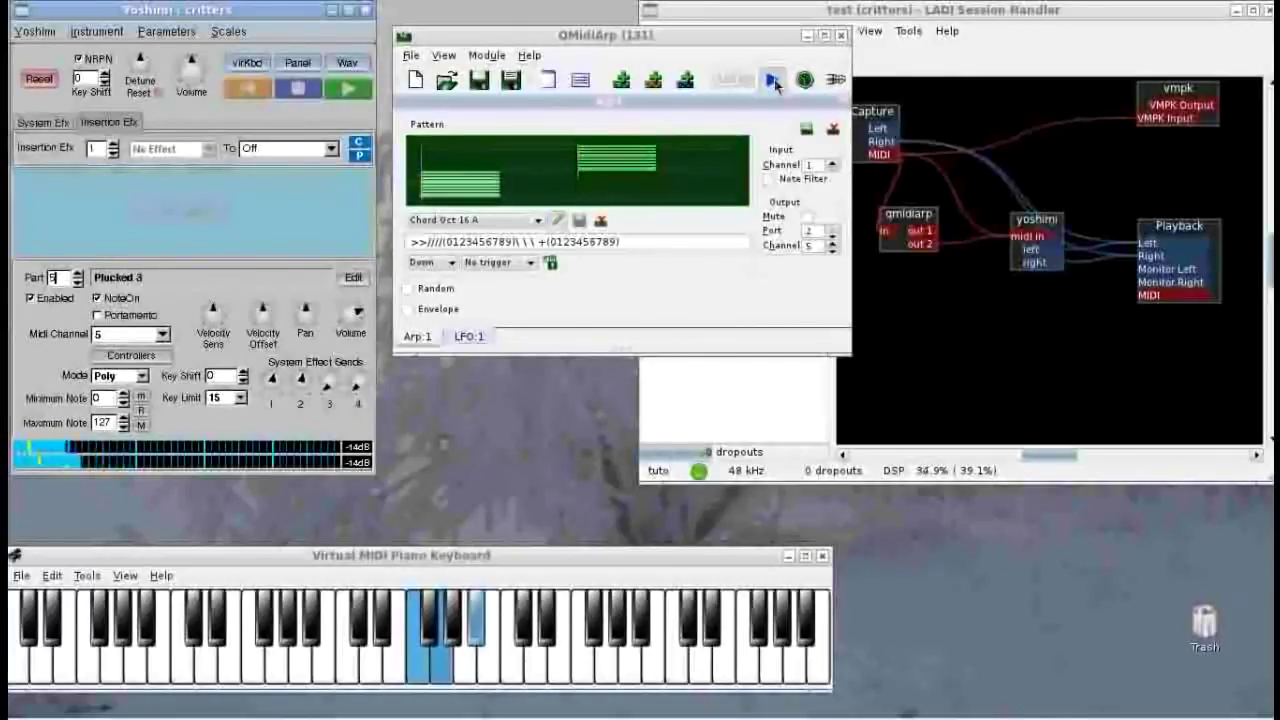
pyautogui.click(776, 84)
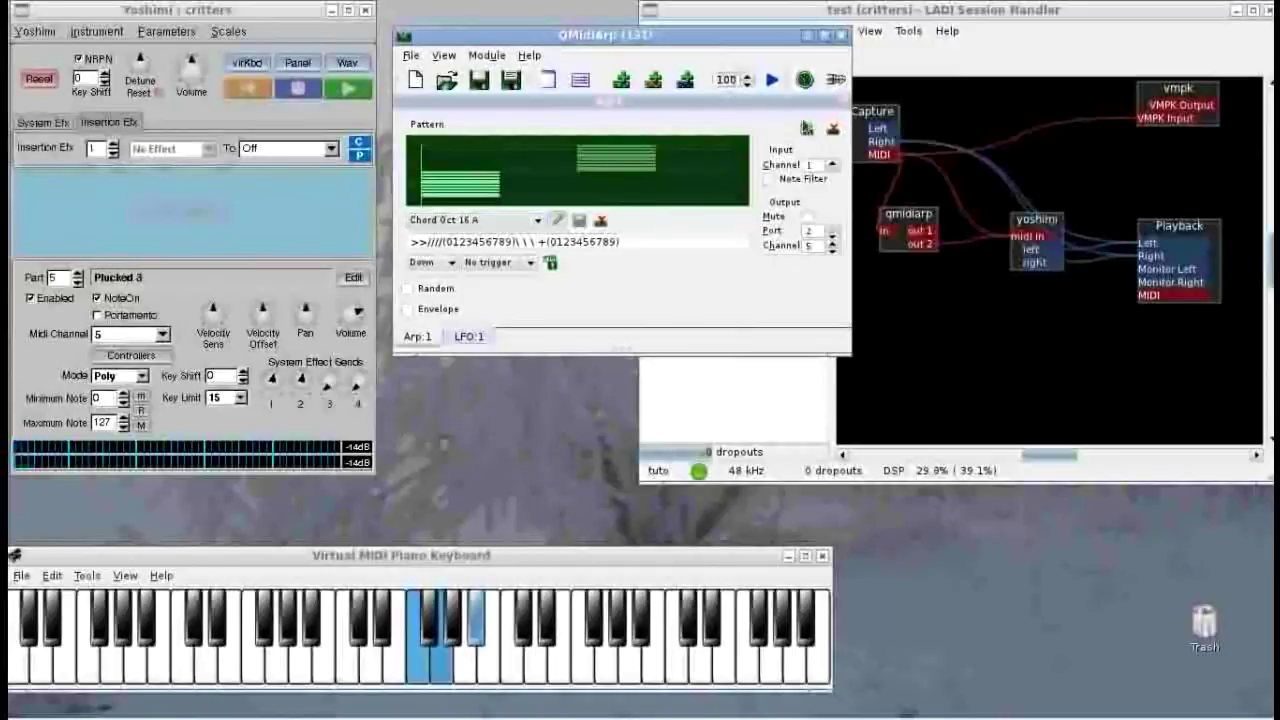
pyautogui.write('12')
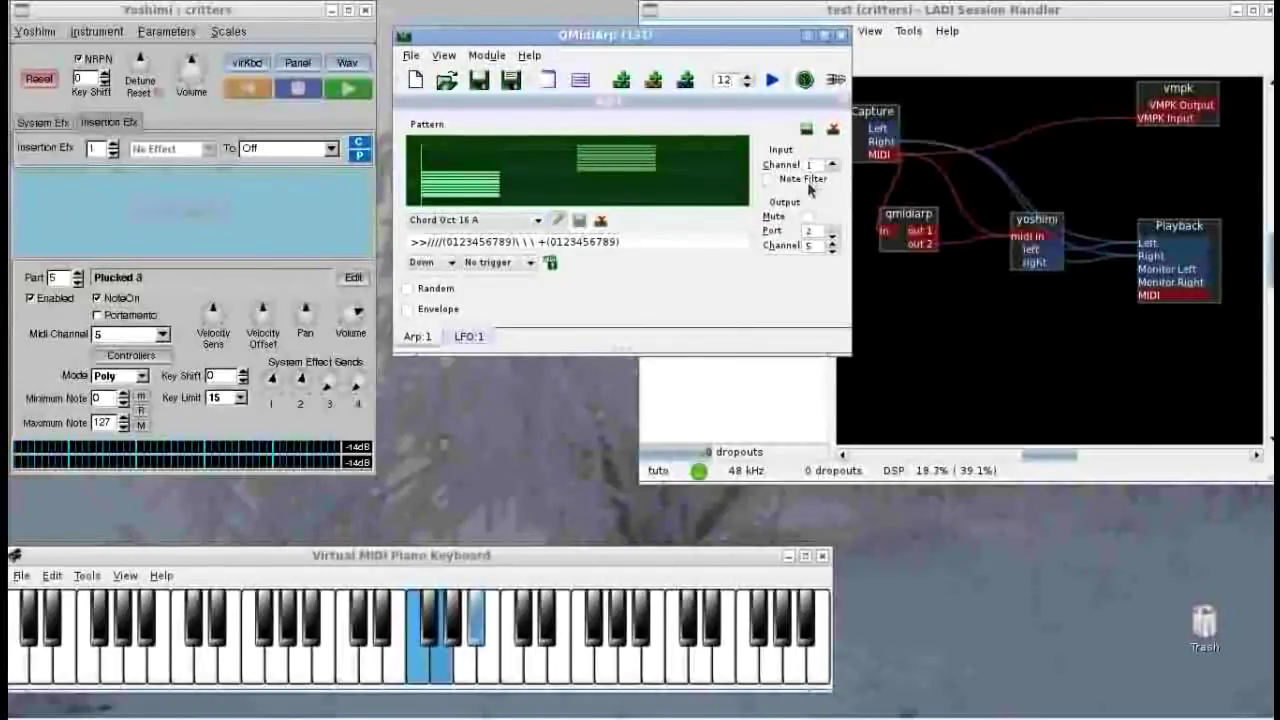
pyautogui.write('0')
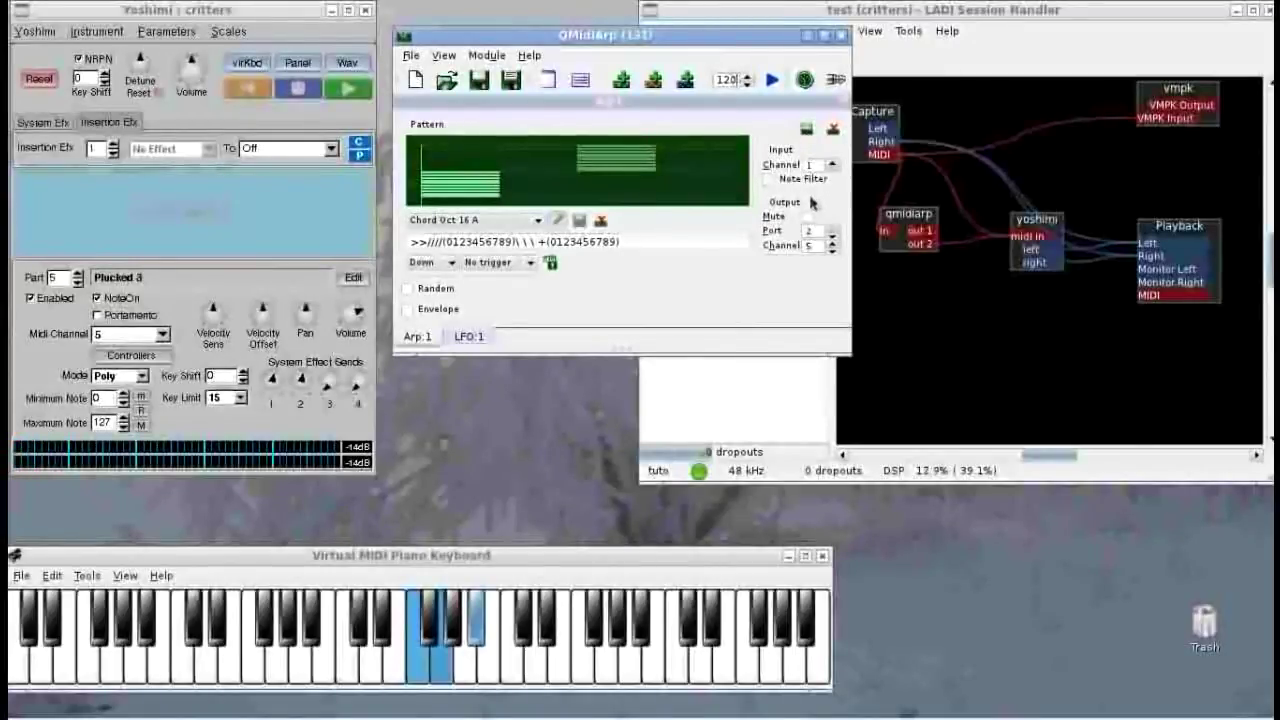
pyautogui.click(773, 81)
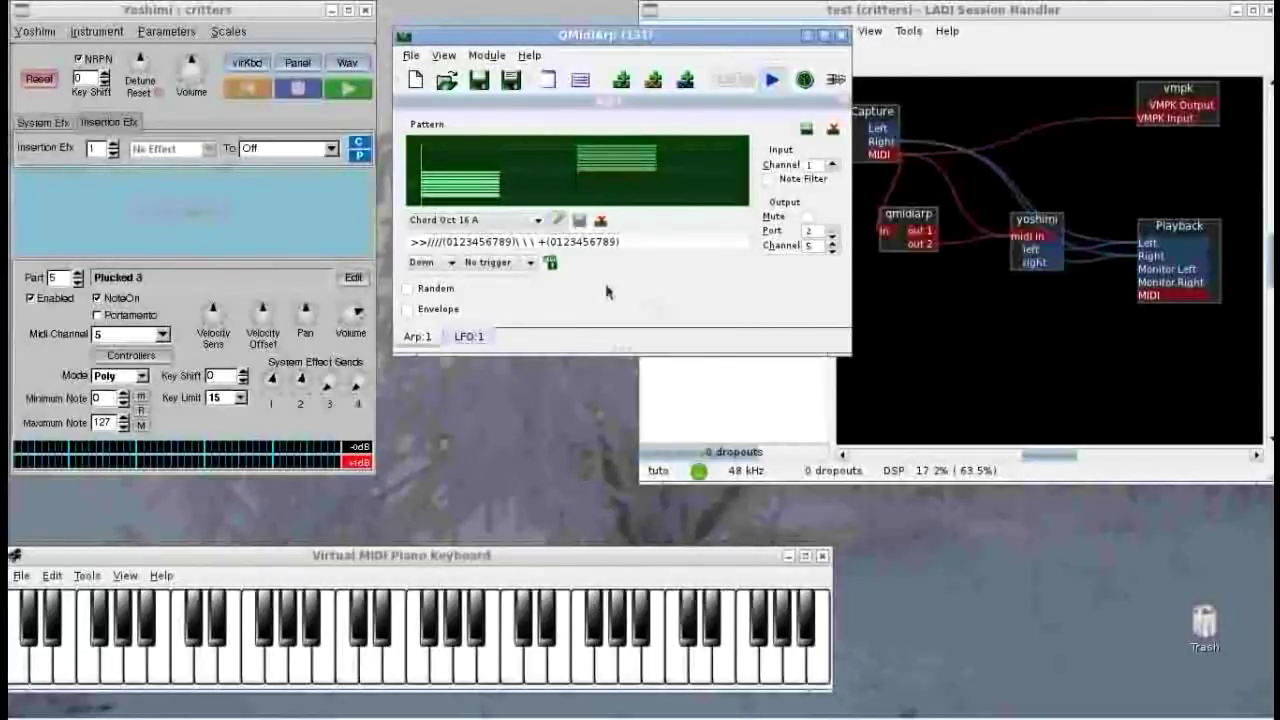
# Stop playback, enable the arpeggio's envelope with attack 5 s and release 4 s, and restart playback
pyautogui.click(772, 79)
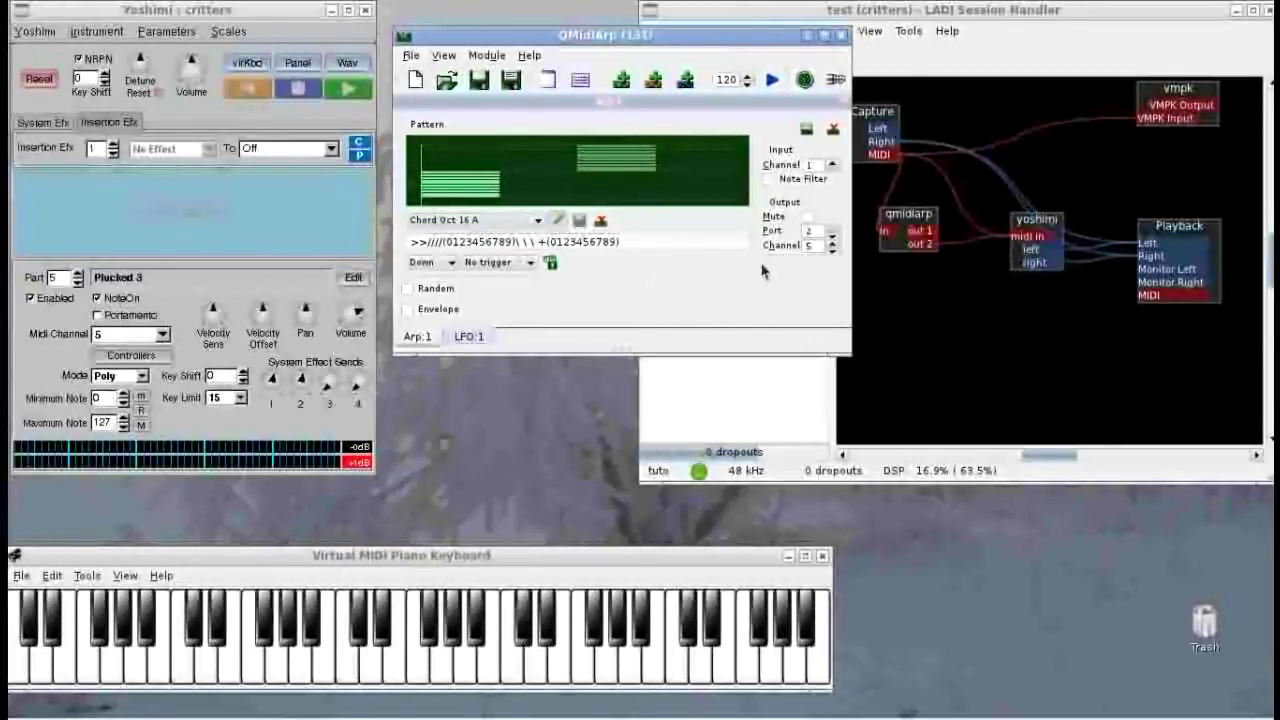
pyautogui.click(428, 310)
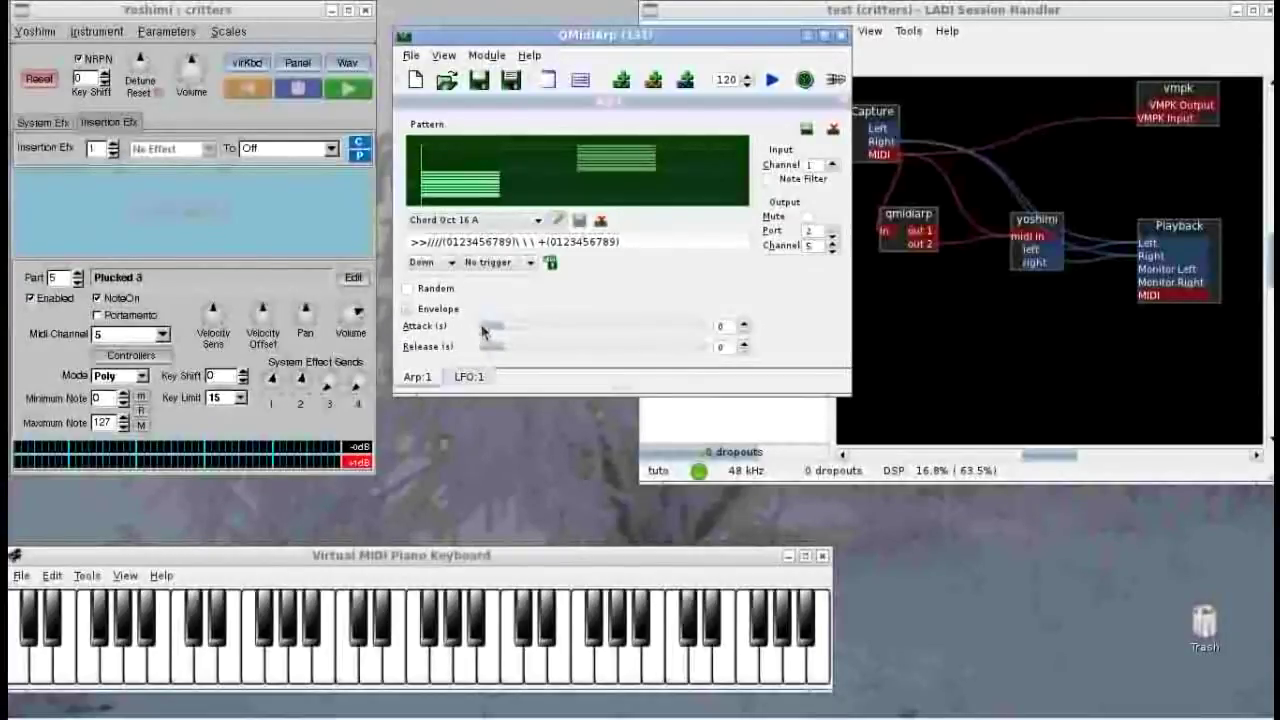
pyautogui.moveTo(489, 332); pyautogui.dragTo(546, 350)
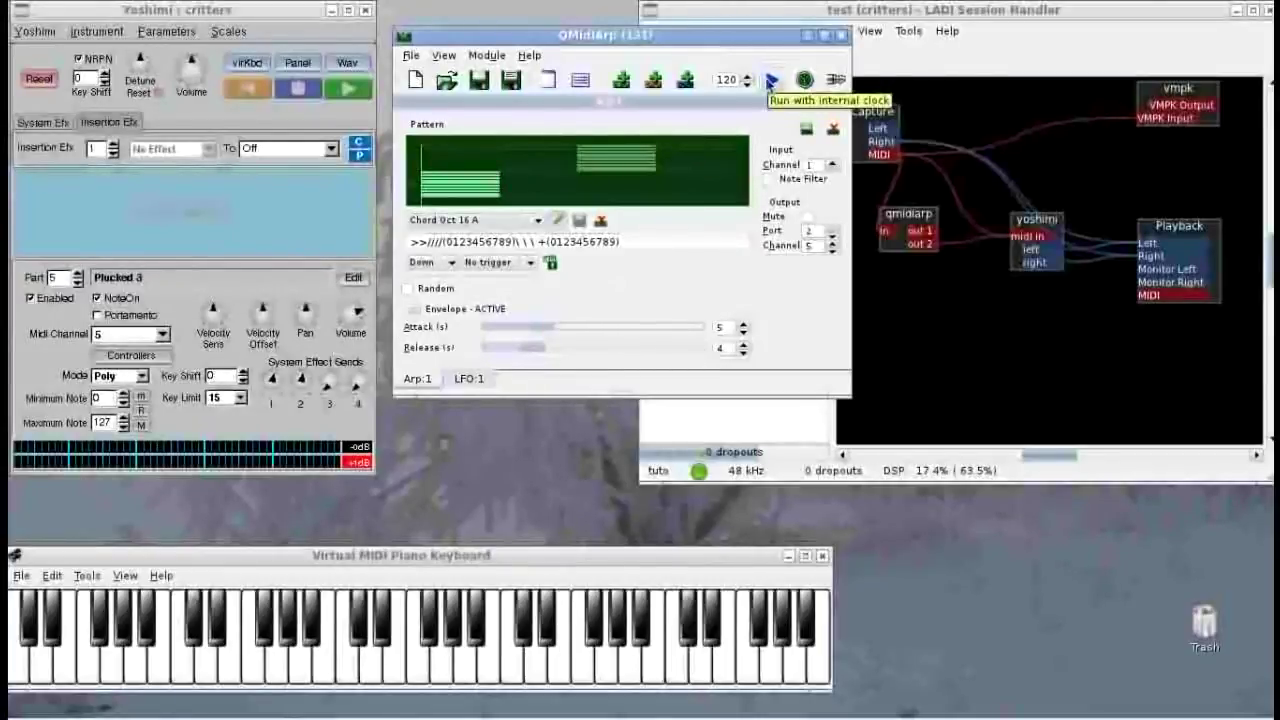
pyautogui.click(770, 82)
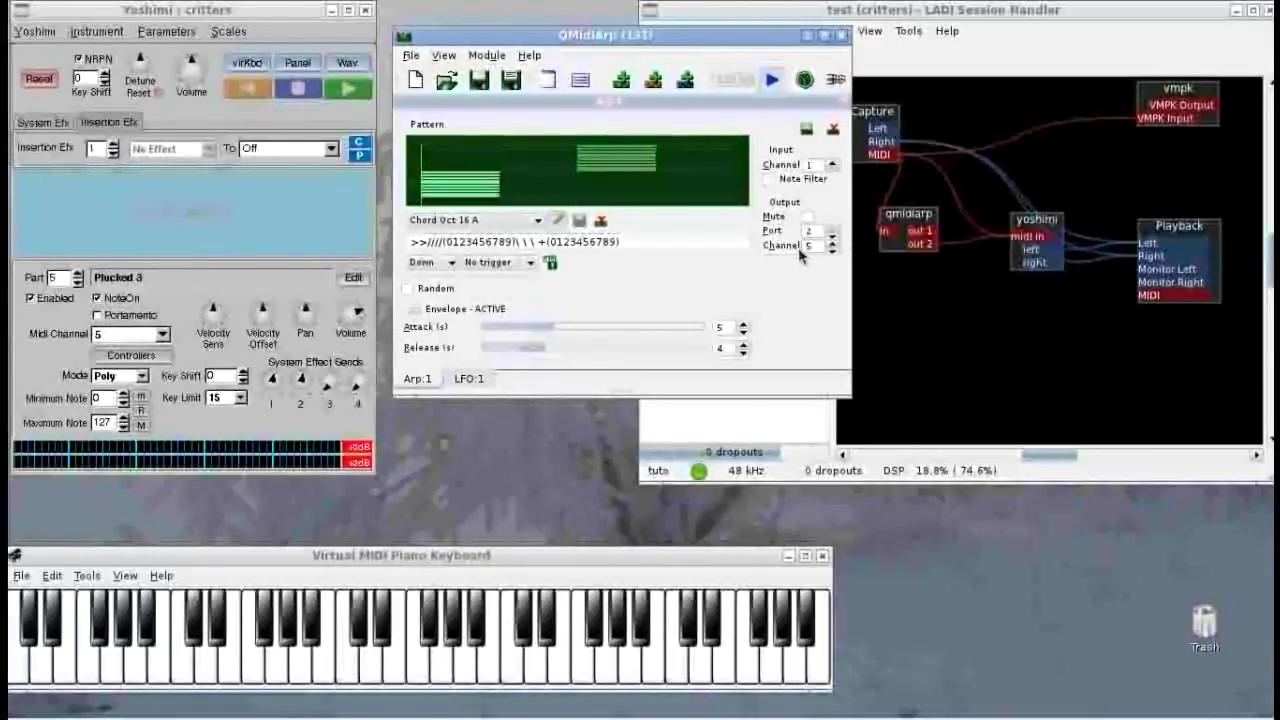
# Stop QMidiArp's playback and open the recent file test.qmax from the critters folder, discarding the unsaved changes
pyautogui.click(775, 82)
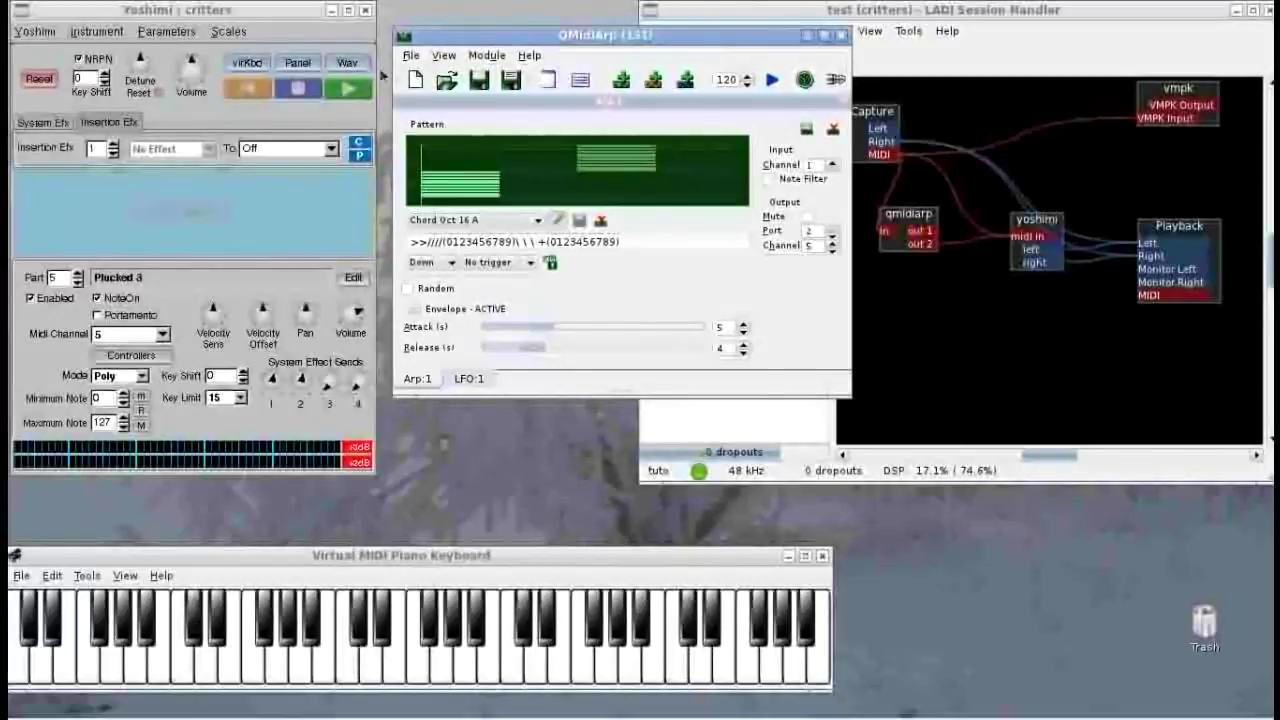
pyautogui.click(409, 60)
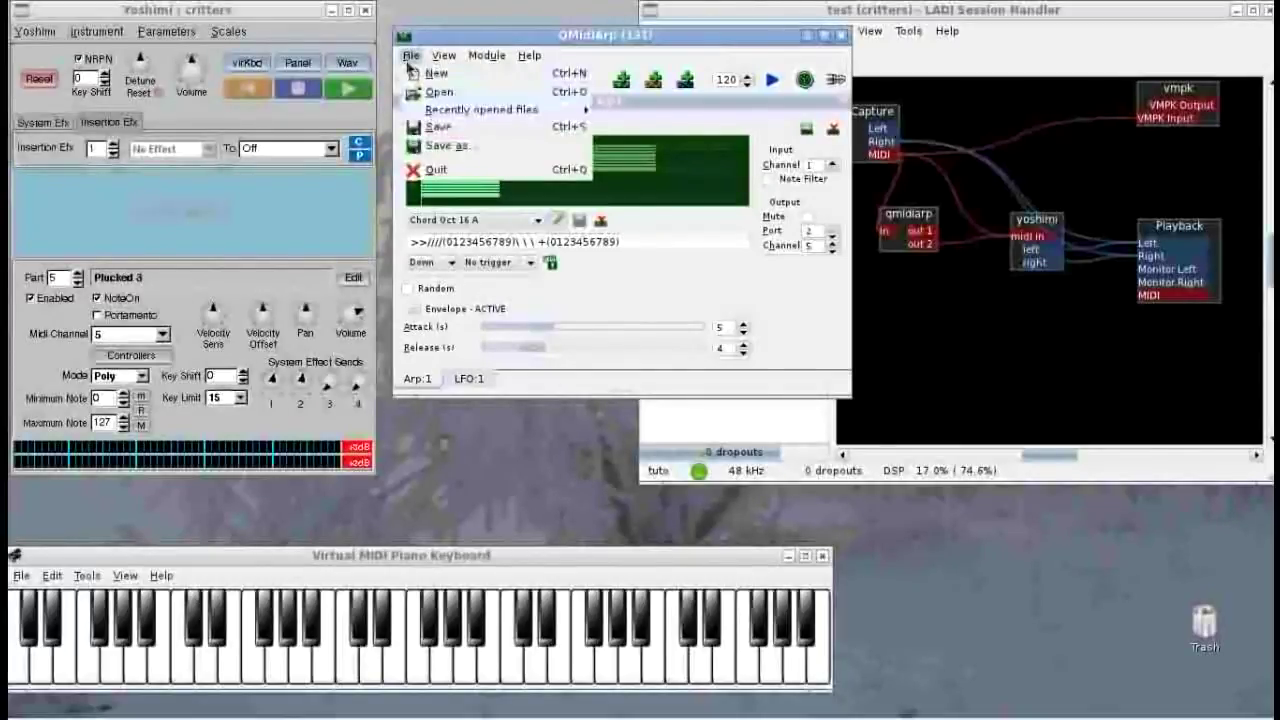
pyautogui.moveTo(455, 110)
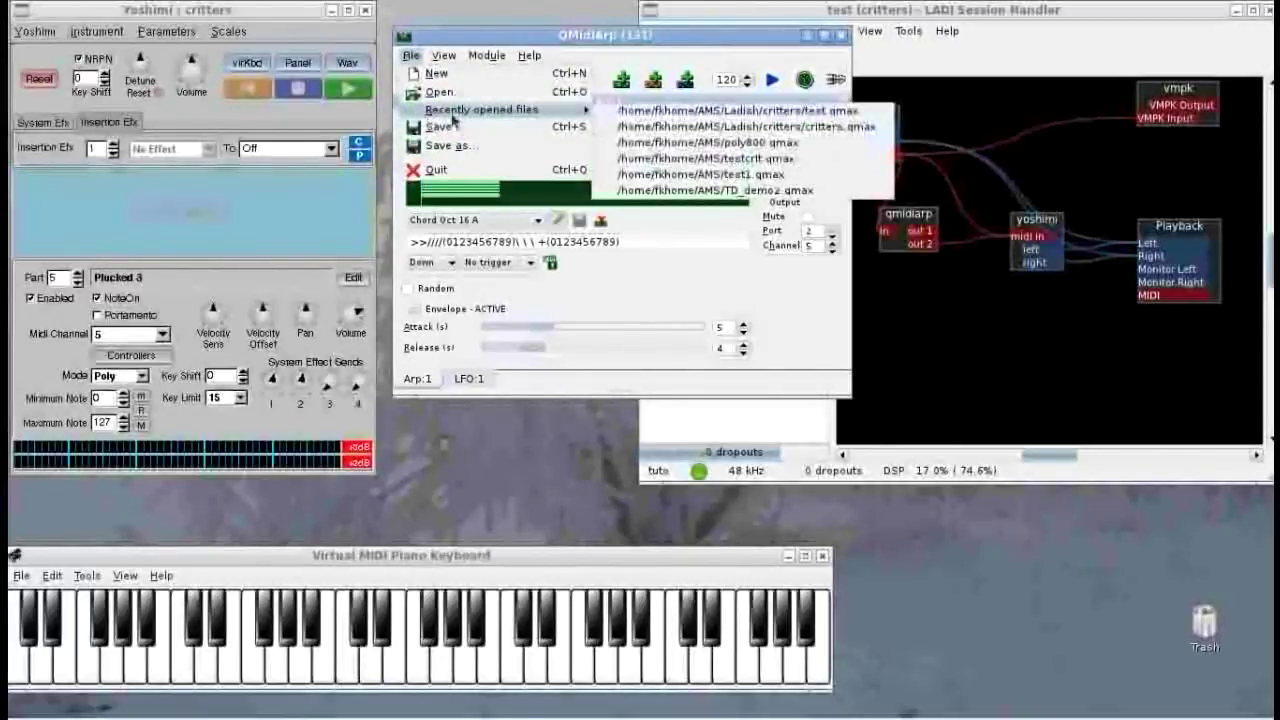
pyautogui.click(717, 116)
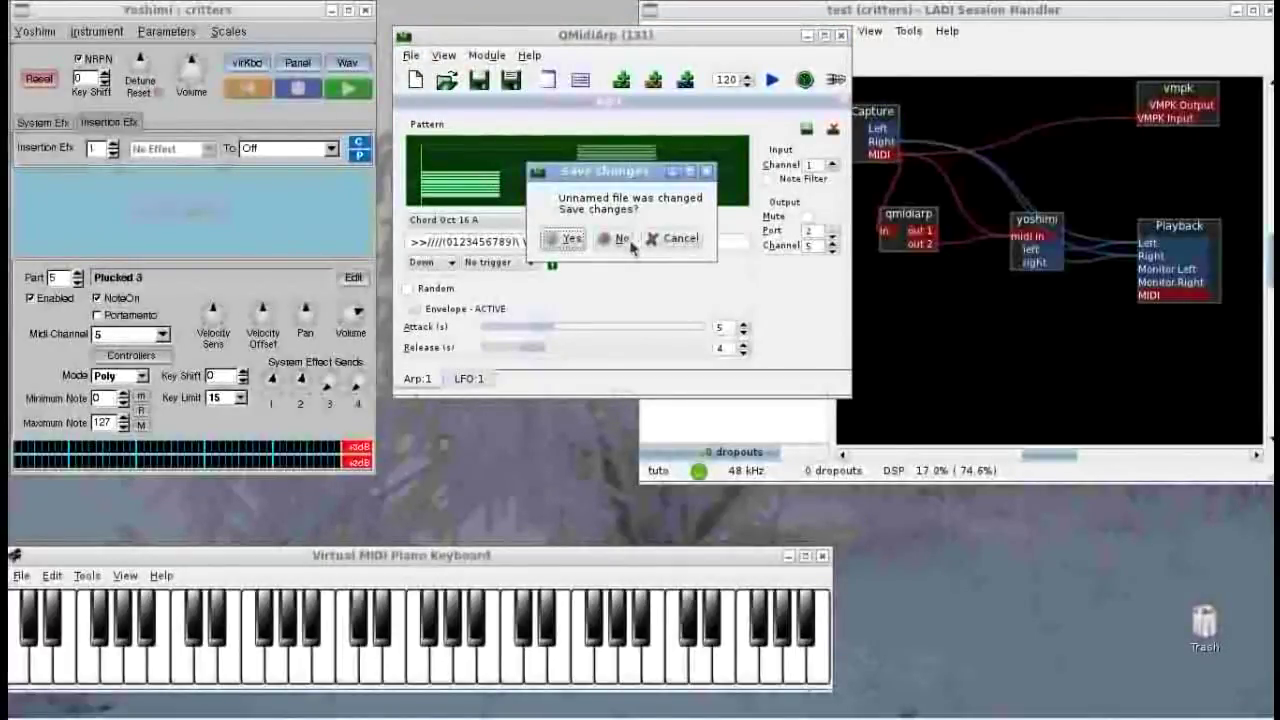
pyautogui.click(618, 240)
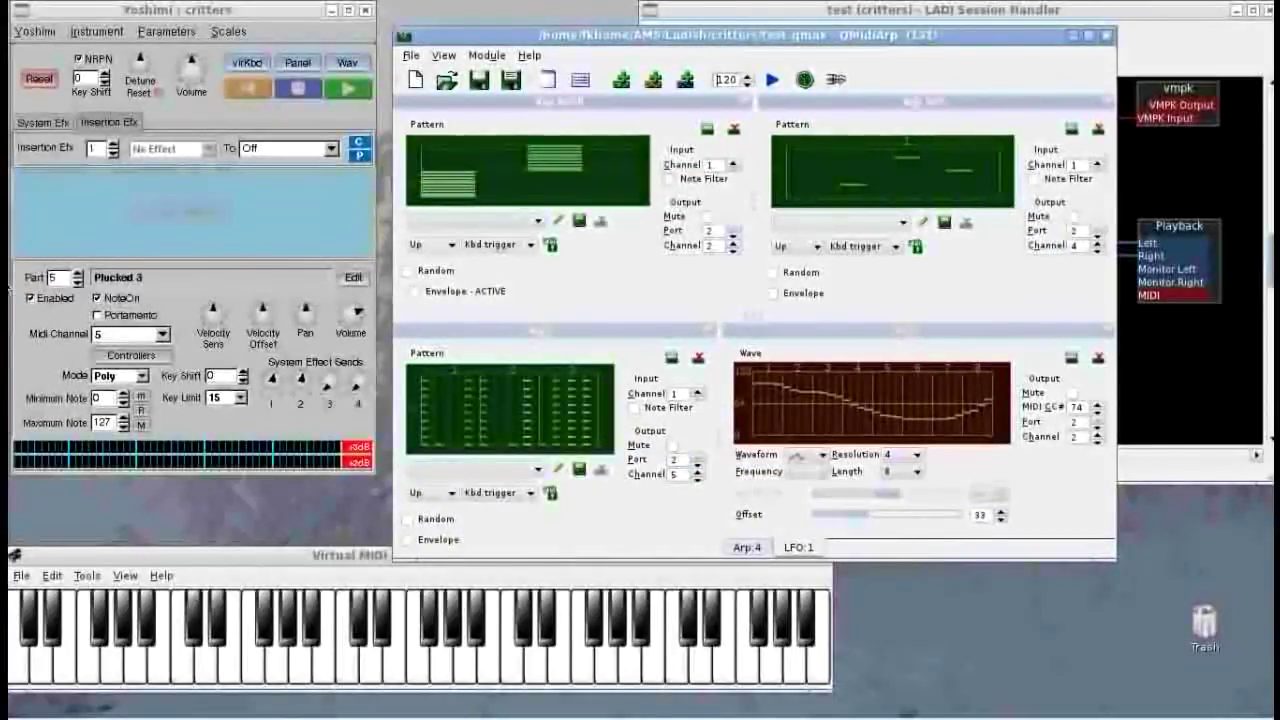
# Step Yoshimi back to part 1 and bring the LADI Session Handler forward to examine the MIDI connections
pyautogui.click(77, 281)
pyautogui.click(77, 281)
pyautogui.click(78, 284)
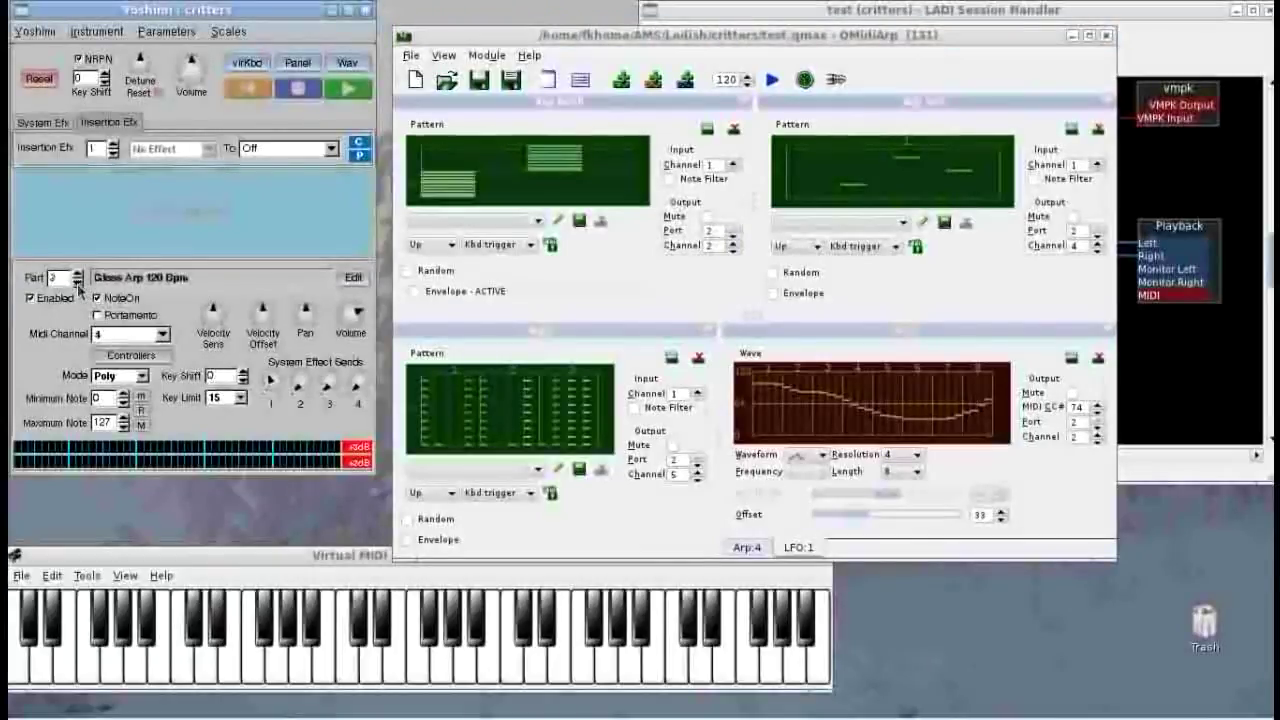
pyautogui.click(78, 284)
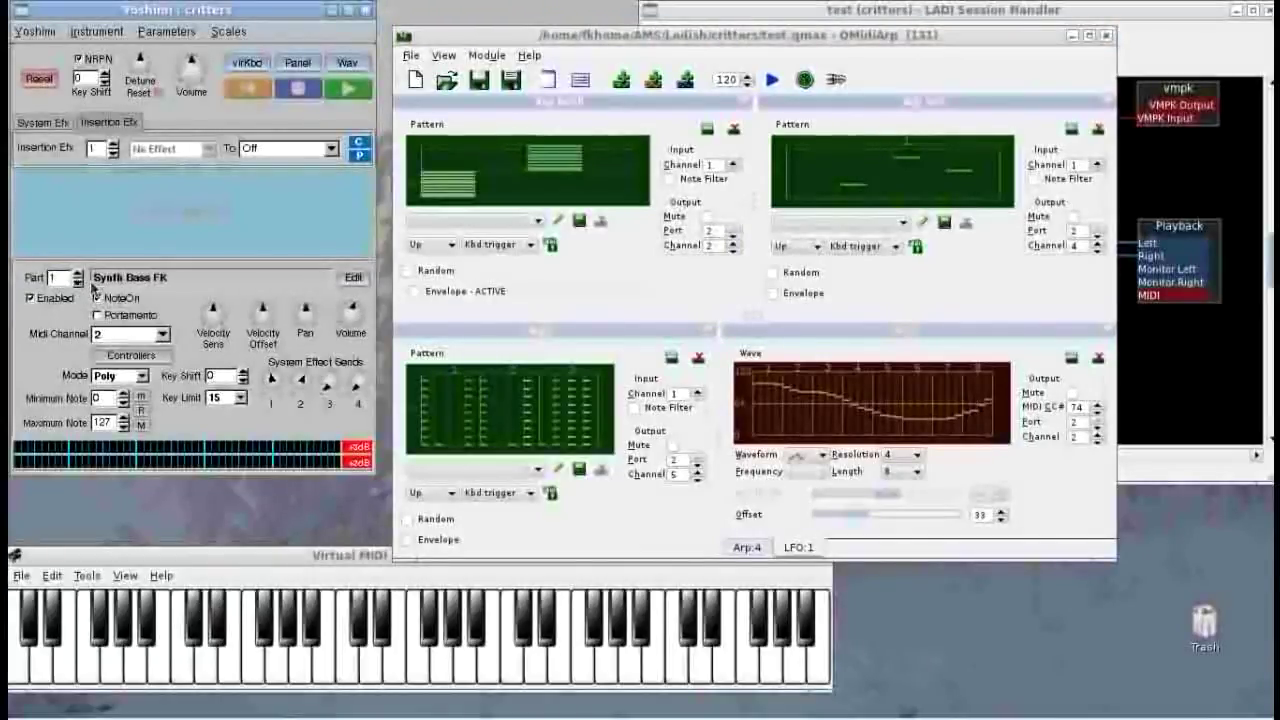
pyautogui.click(944, 25)
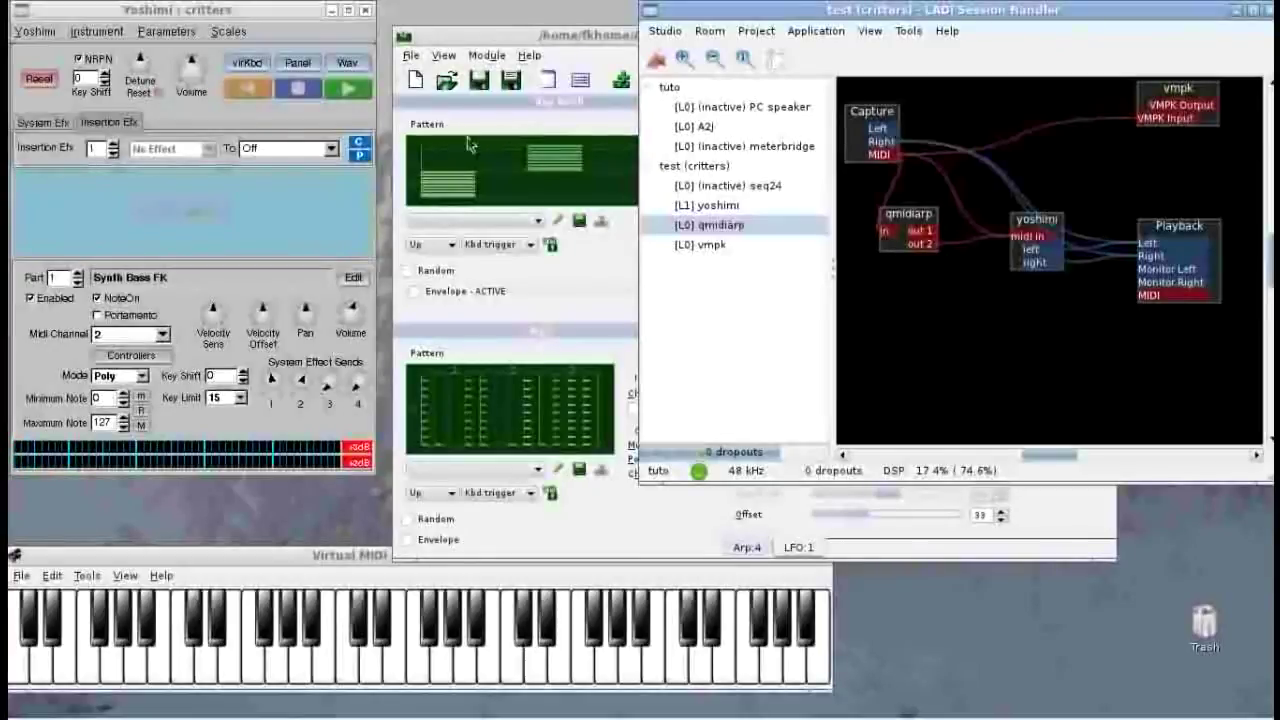
# Step through Yoshimi's parts 2 to 5, checking each part's instrument and MIDI channel
pyautogui.click(78, 274)
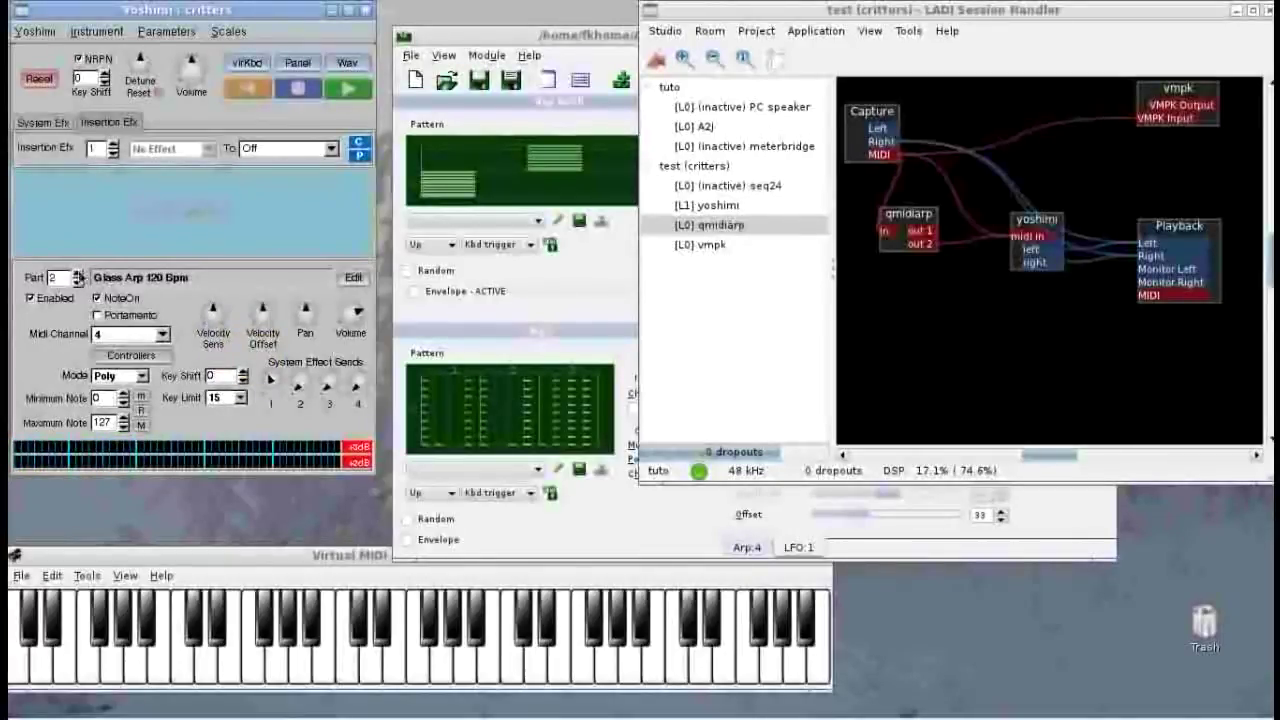
pyautogui.click(77, 276)
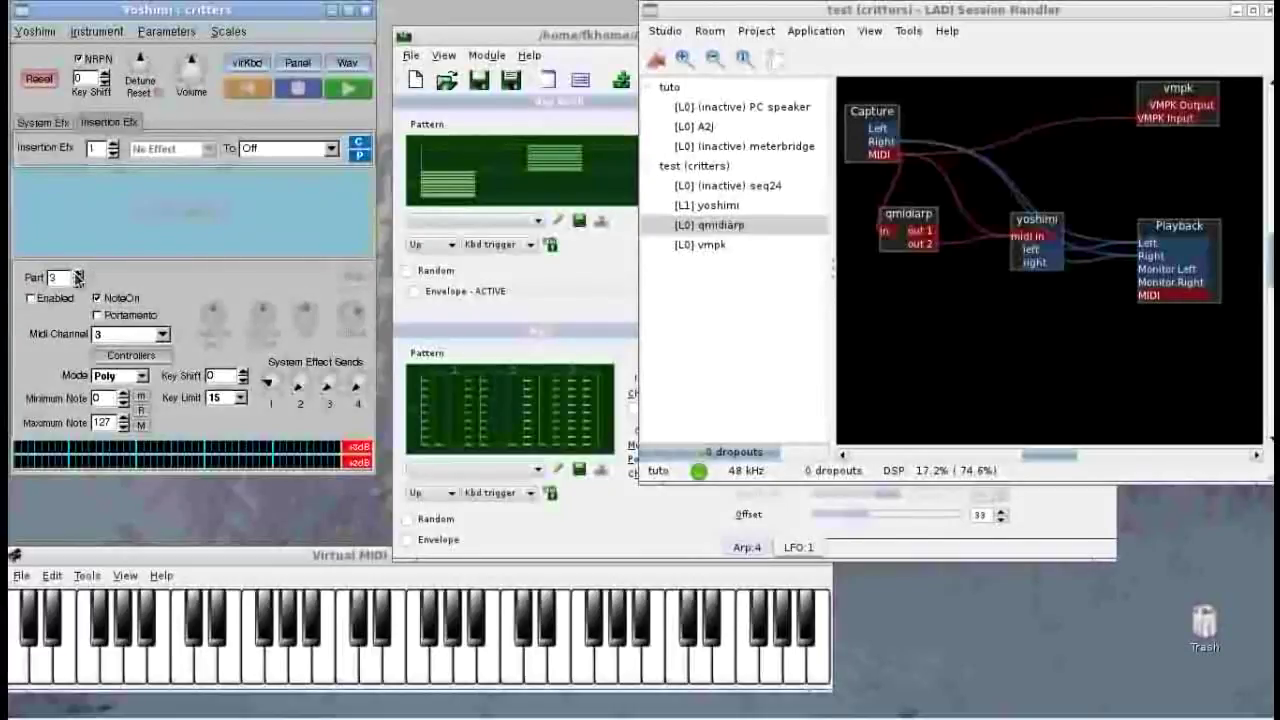
pyautogui.click(77, 276)
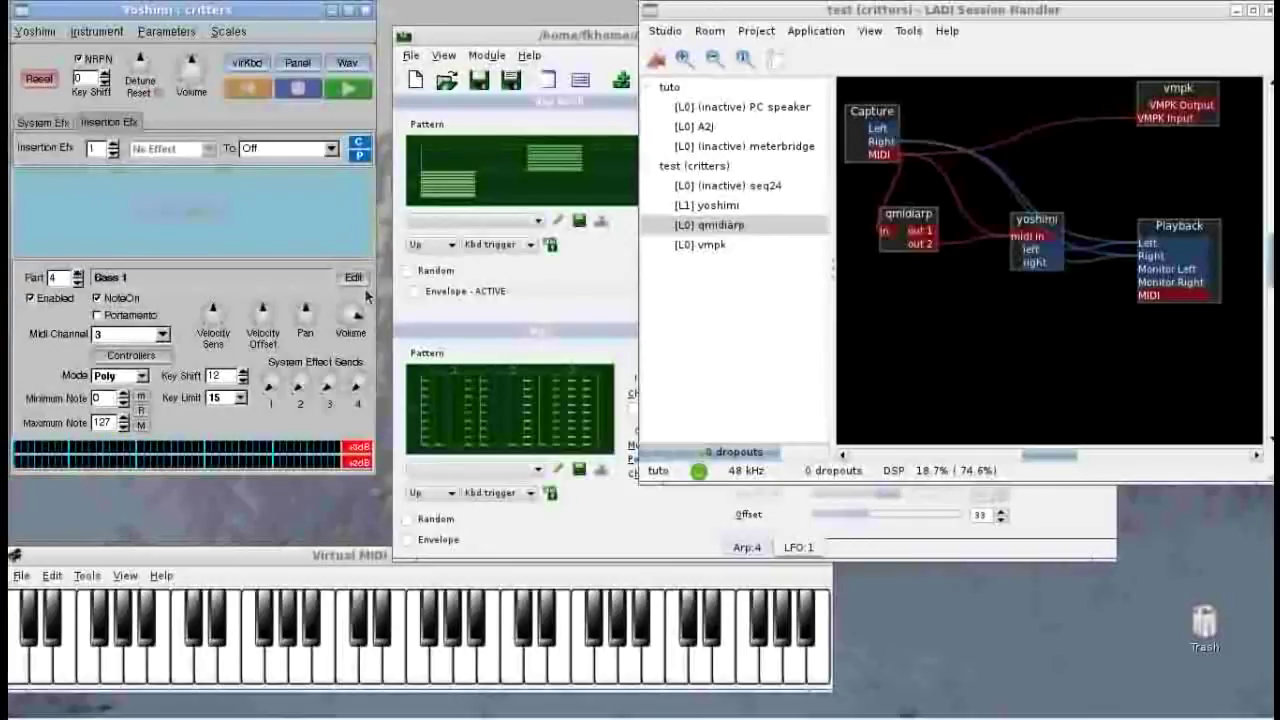
pyautogui.click(78, 279)
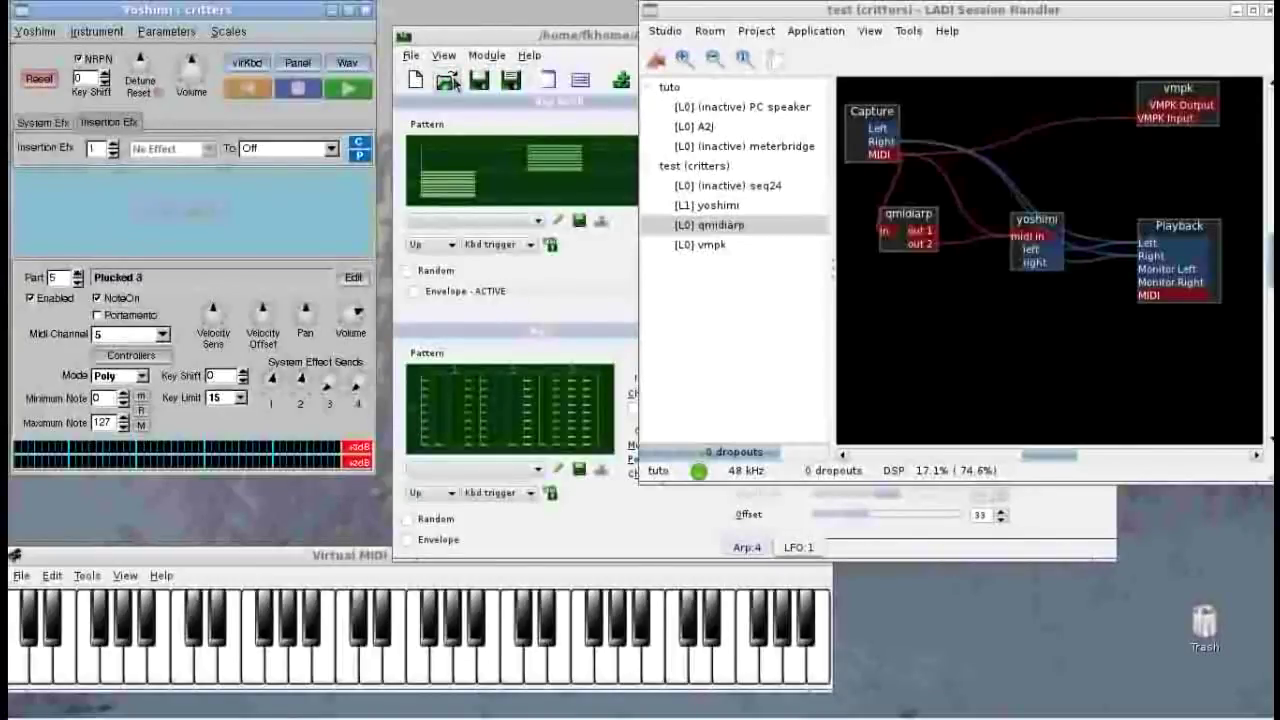
# Return to QMidiArp and examine the Arp:4 module and the first arpeggio's envelope settings
pyautogui.click(480, 40)
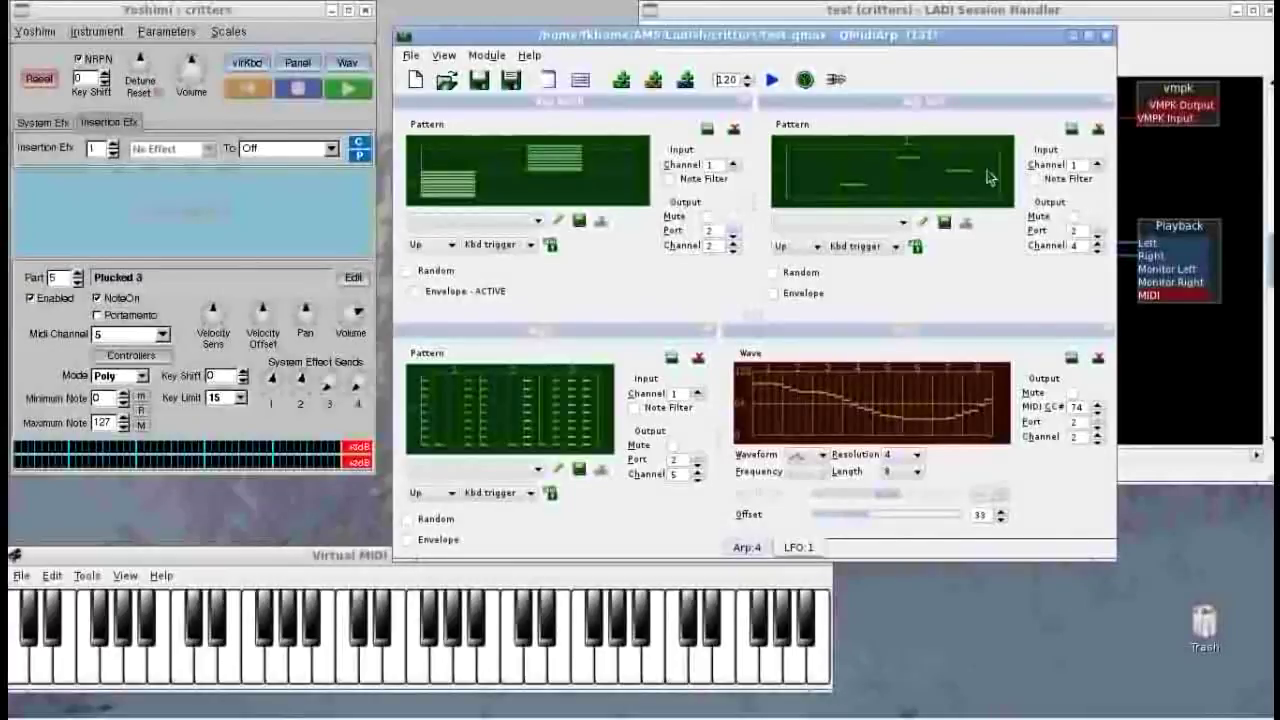
pyautogui.click(740, 549)
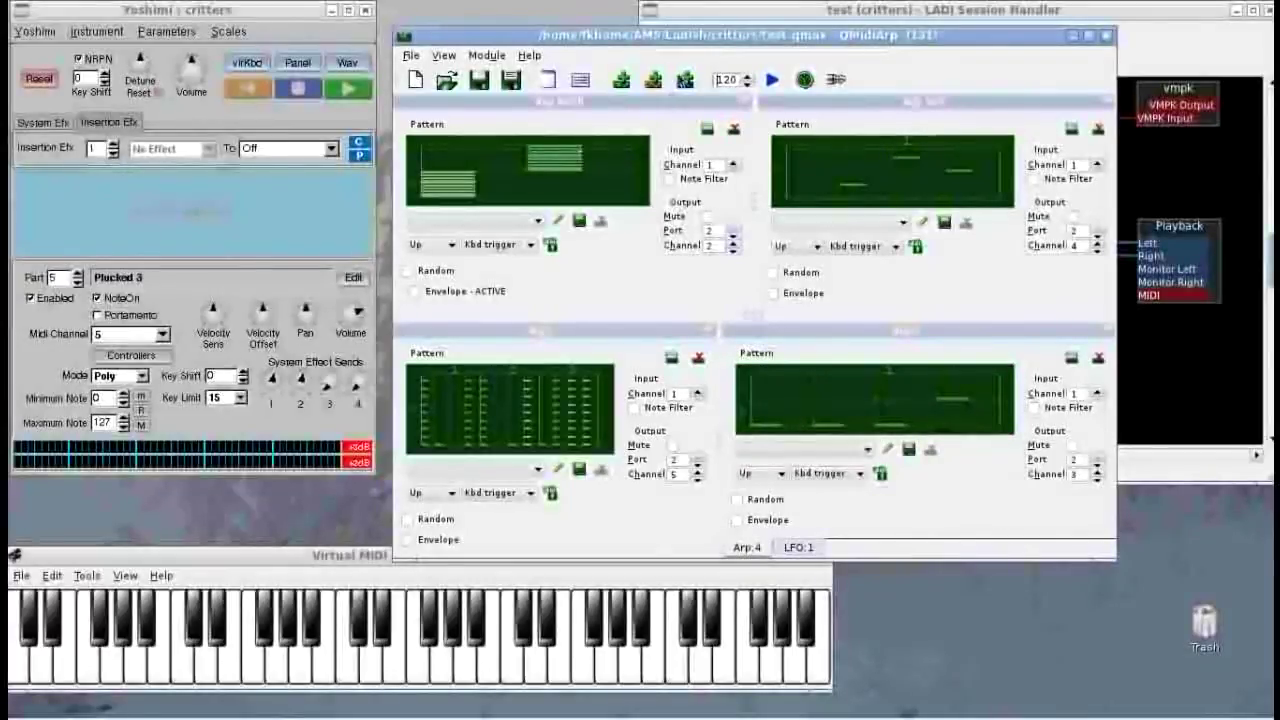
pyautogui.click(434, 292)
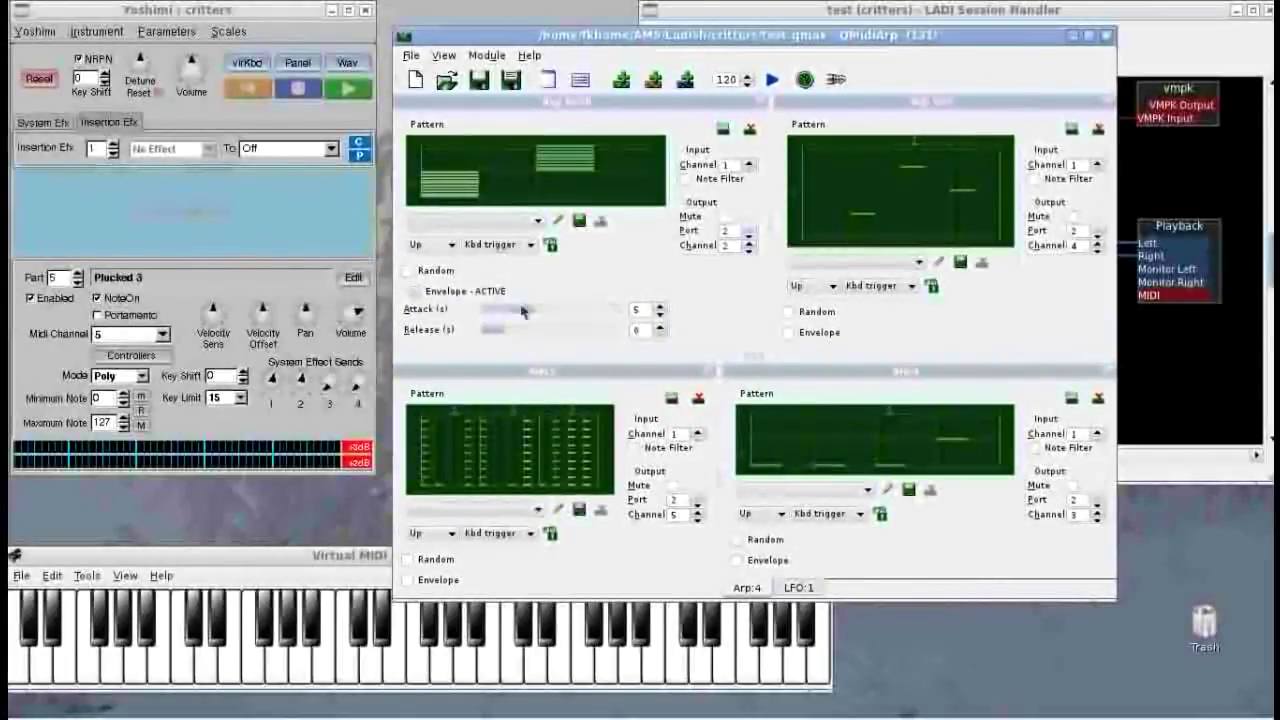
pyautogui.click(432, 292)
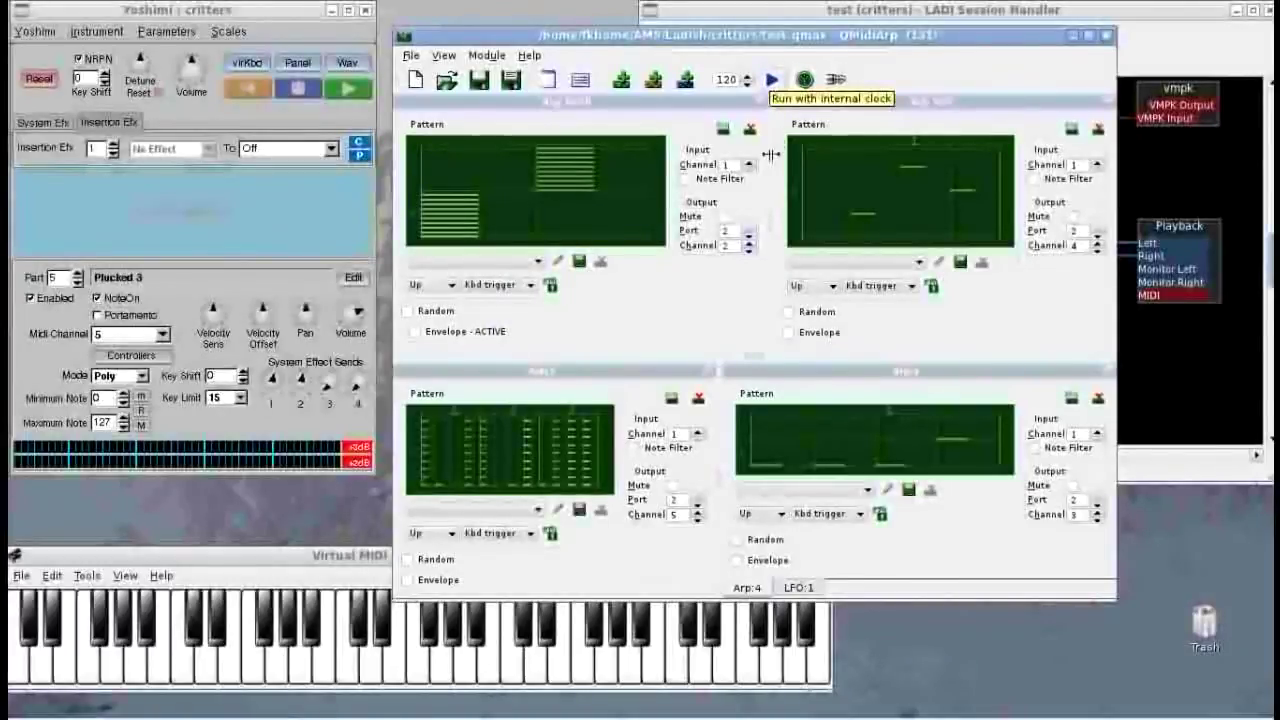
# Narrow the first arpeggio's module, show LFO:1 and start playback with the internal clock
pyautogui.moveTo(771, 218); pyautogui.dragTo(716, 234)
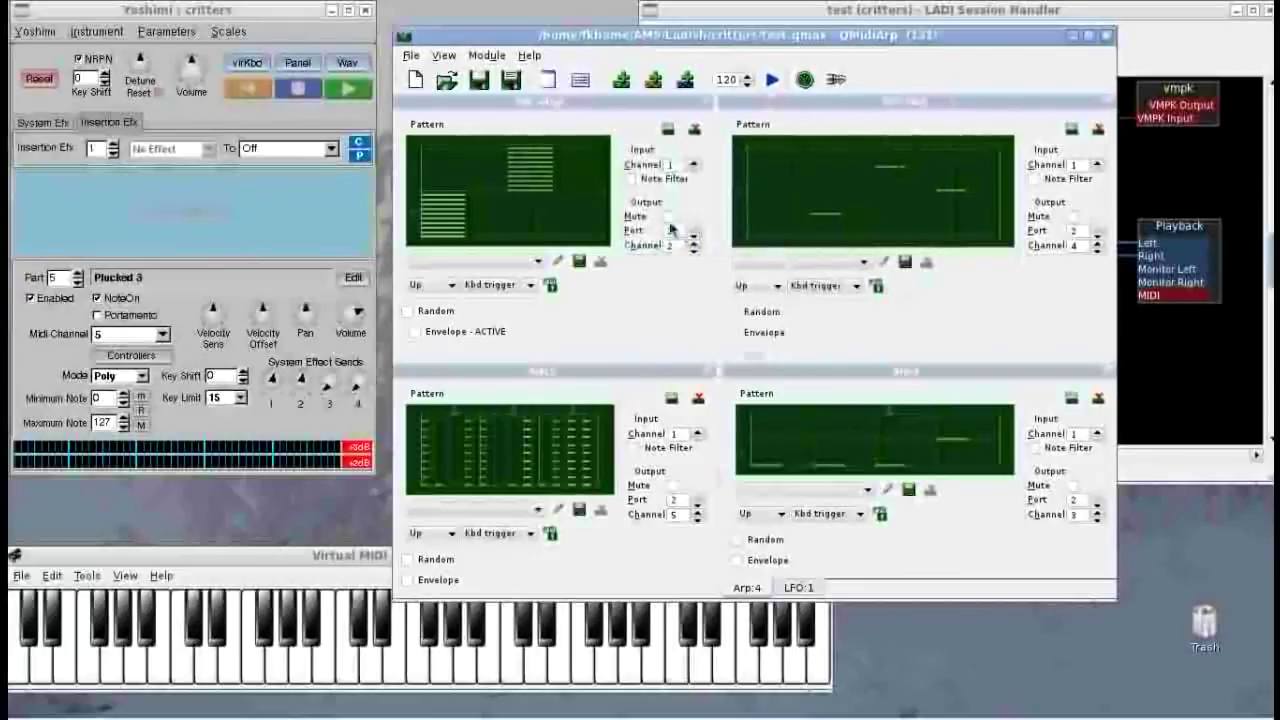
pyautogui.click(798, 587)
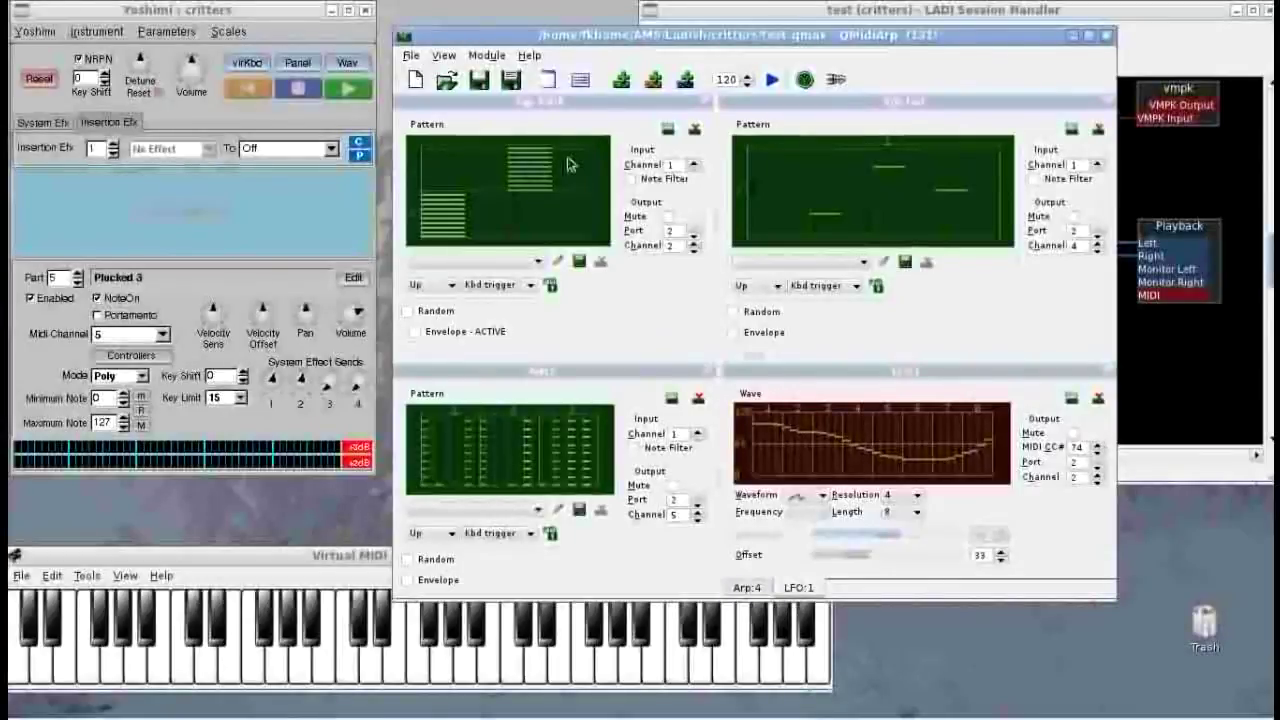
pyautogui.click(773, 82)
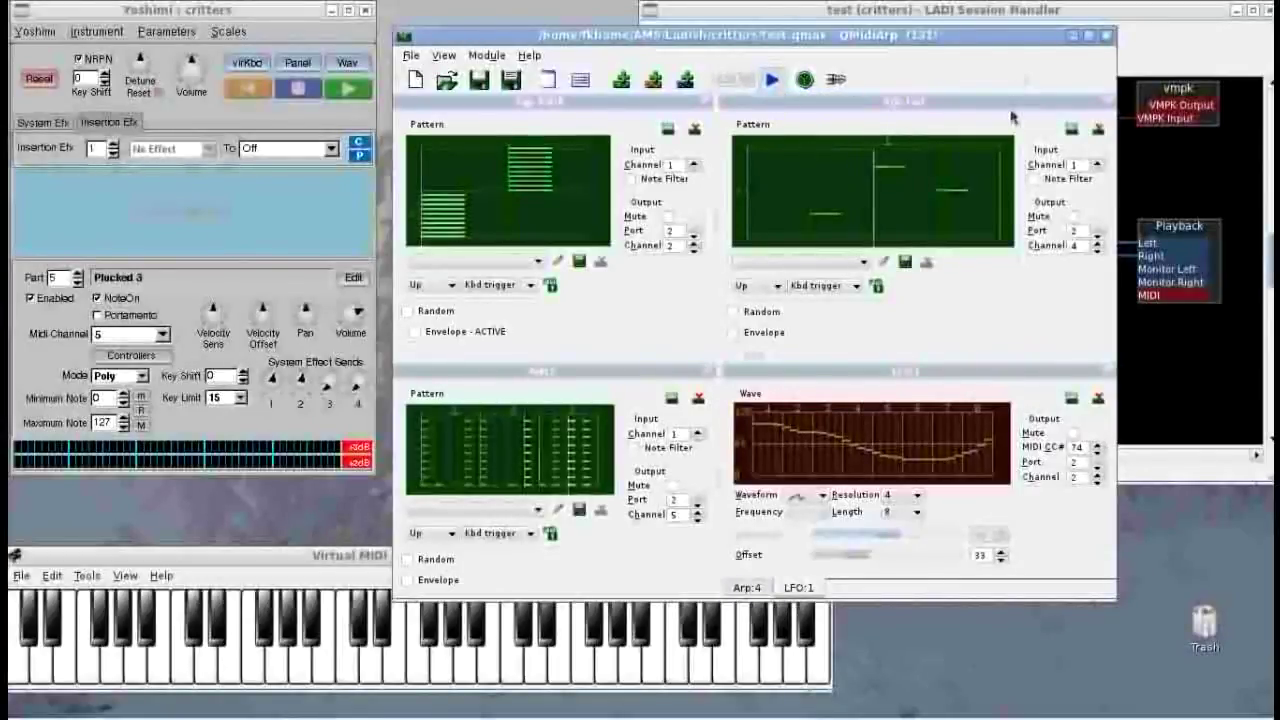